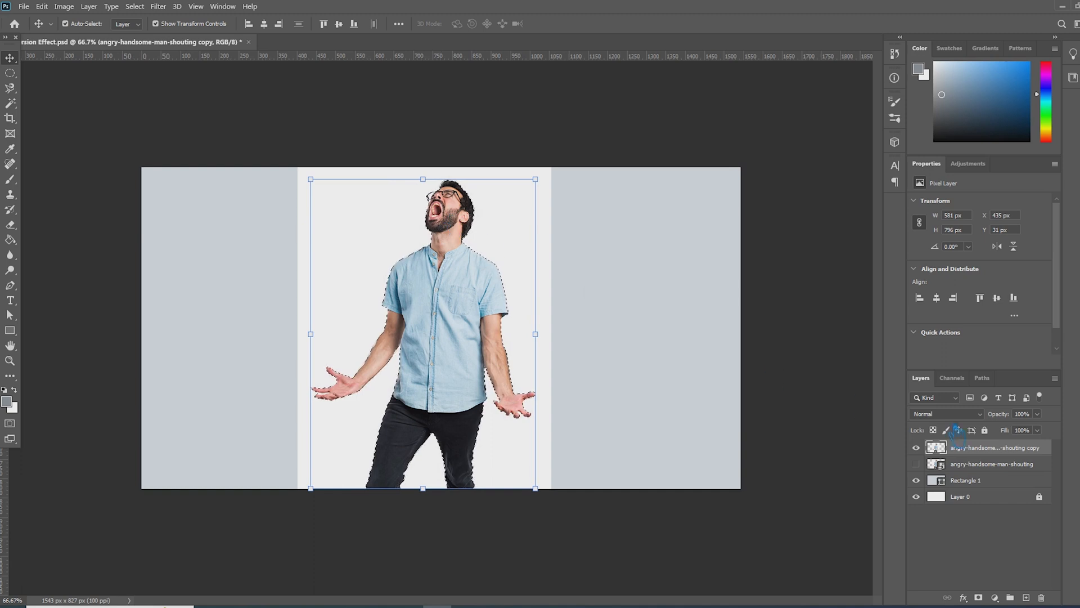
- Add a layer mask from the active selection to isolate the man from the photo's background
{"action": "left_click", "coordinate": [979, 598]}
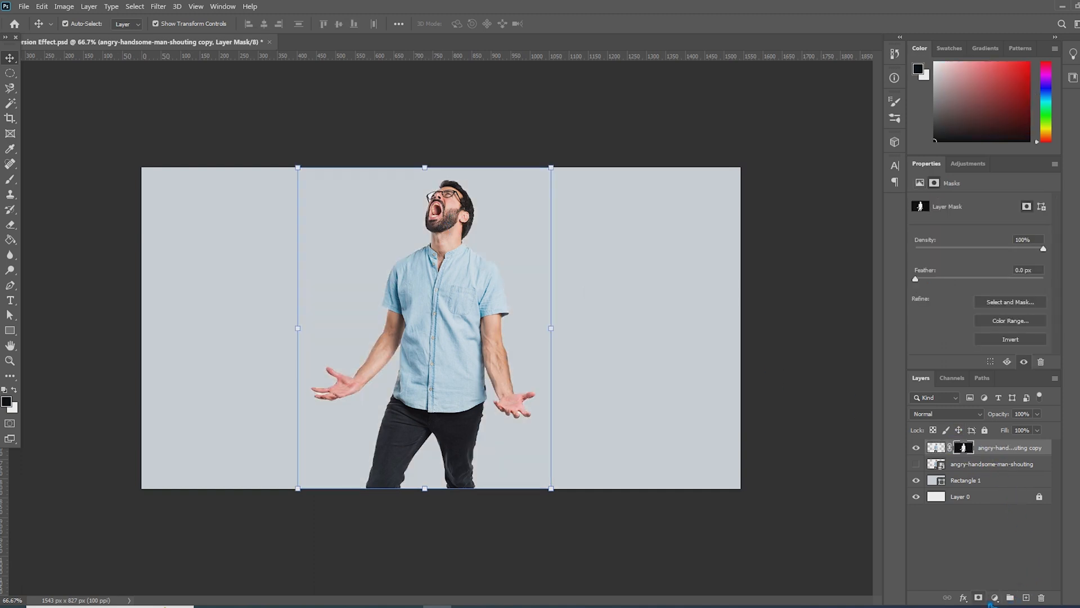
{"action": "left_click", "coordinate": [797, 330]}
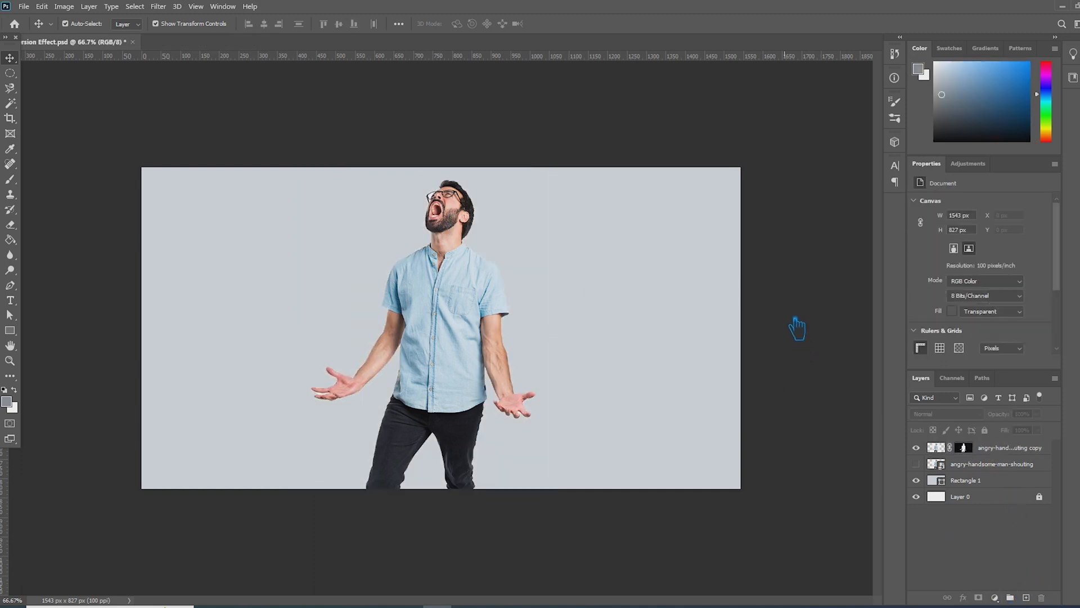
{"action": "left_click", "coordinate": [1013, 457]}
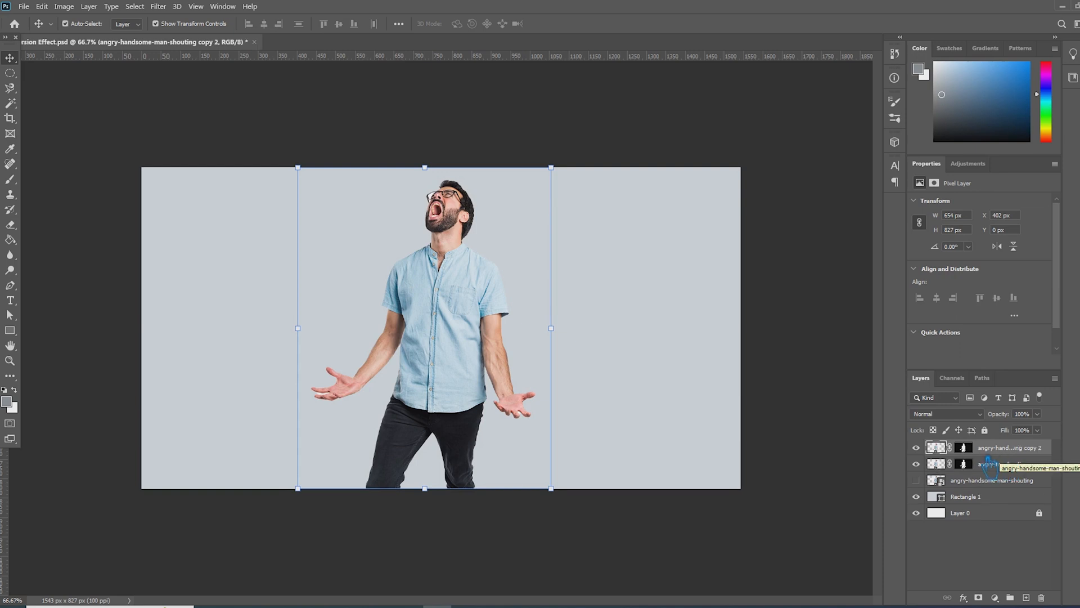
- Refine the man's layer mask in Select and Mask by brushing along the hair and beard edges, outputting to the layer mask
{"action": "left_click", "coordinate": [966, 449]}
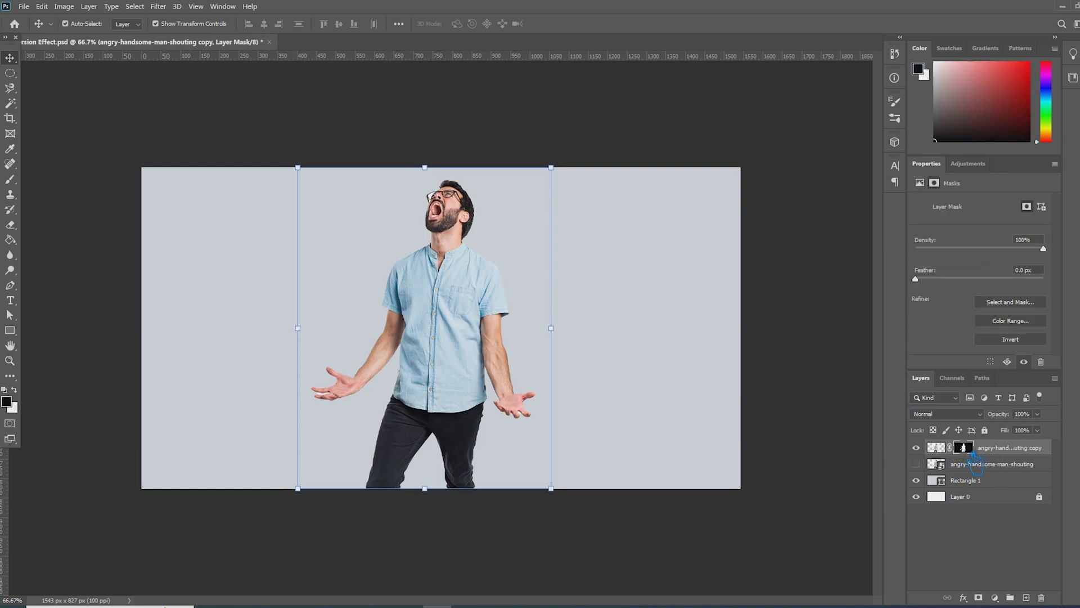
{"action": "left_click", "coordinate": [1034, 304]}
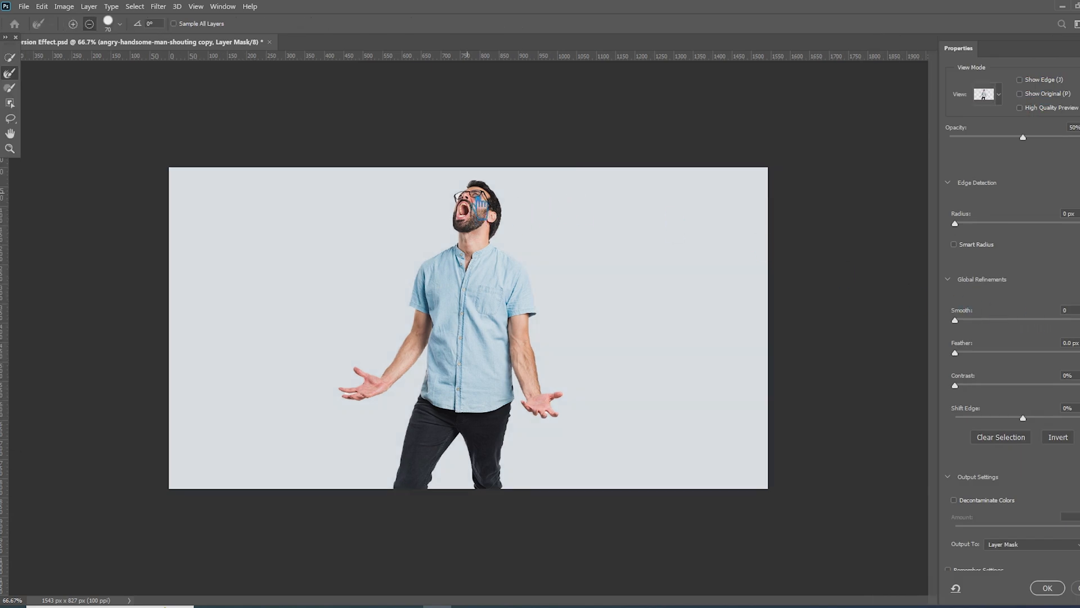
{"action": "scroll", "coordinate": [475, 176], "scroll_direction": "up", "scroll_amount": 8}
{"action": "left_click_drag", "start_coordinate": [523, 166], "coordinate": [514, 394]}
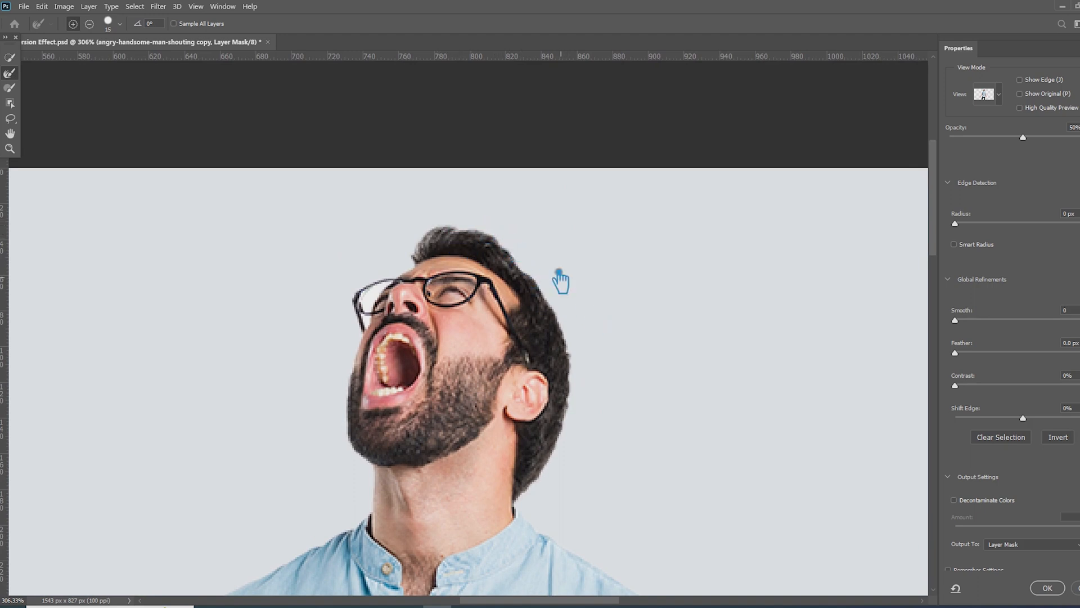
{"action": "left_click_drag", "start_coordinate": [570, 308], "coordinate": [574, 353]}
{"action": "mouse_move", "coordinate": [559, 489]}
{"action": "left_mouse_down"}
{"action": "mouse_move", "coordinate": [538, 494]}
{"action": "mouse_move", "coordinate": [529, 517]}
{"action": "left_mouse_up"}
{"action": "key", "text": "alt"}
{"action": "left_click_drag", "start_coordinate": [350, 414], "coordinate": [371, 393]}
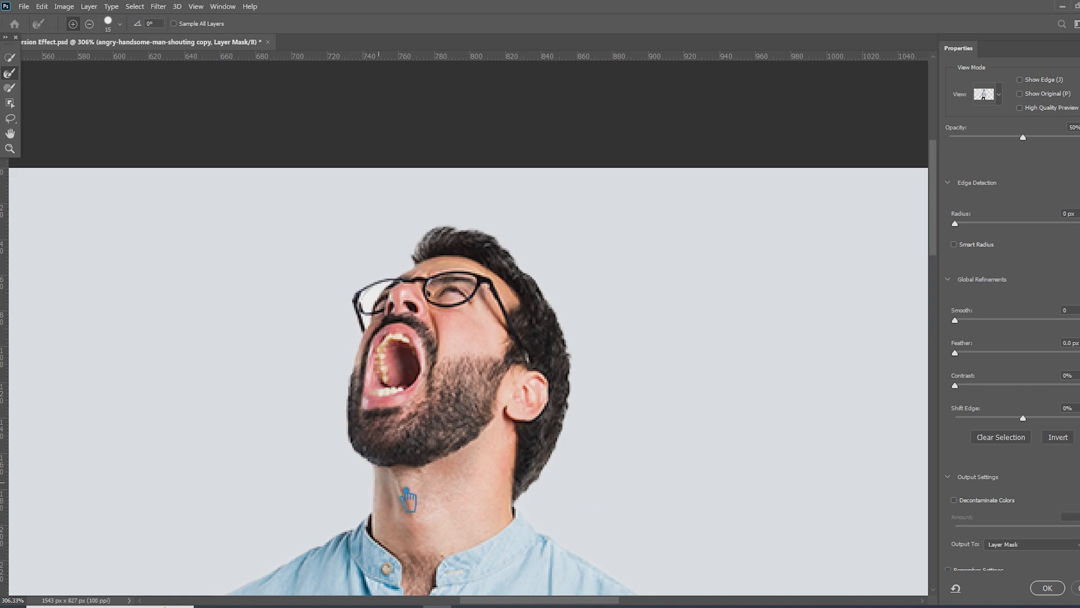
{"action": "scroll", "coordinate": [590, 507], "scroll_direction": "down", "scroll_amount": 10}
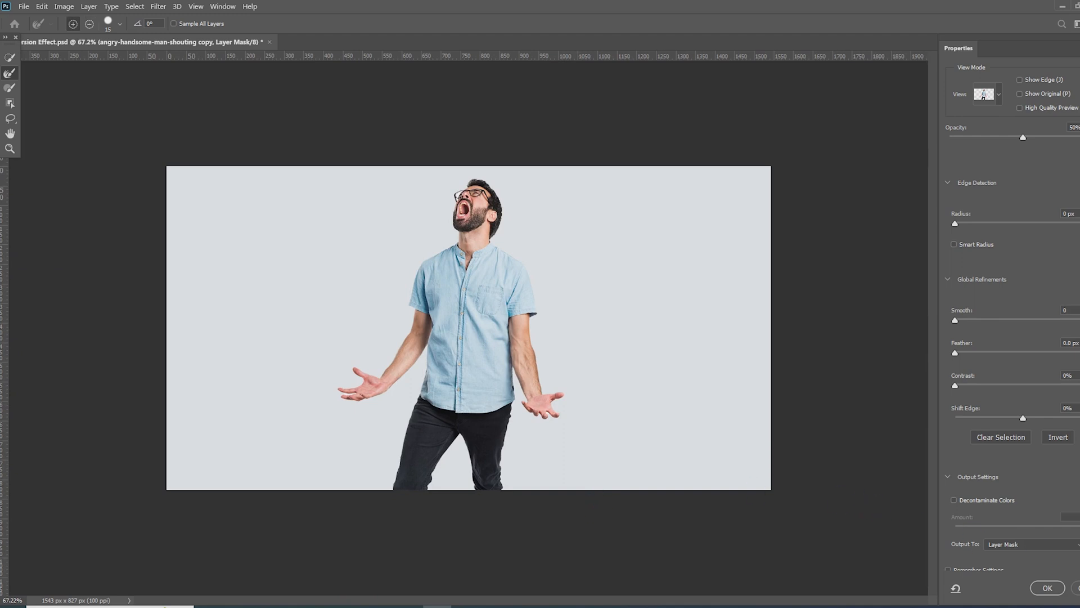
{"action": "left_click", "coordinate": [1063, 594]}
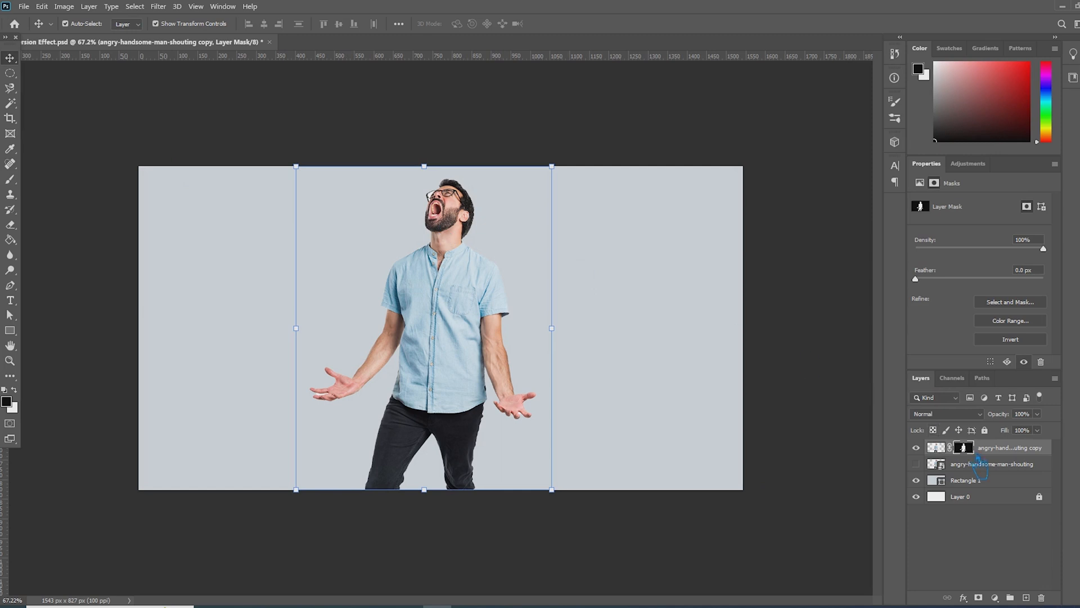
- Change the fill of the Rectangle 1 background shape to a muted grey-blue
{"action": "left_click", "coordinate": [981, 483]}
{"action": "double_click", "coordinate": [937, 480]}
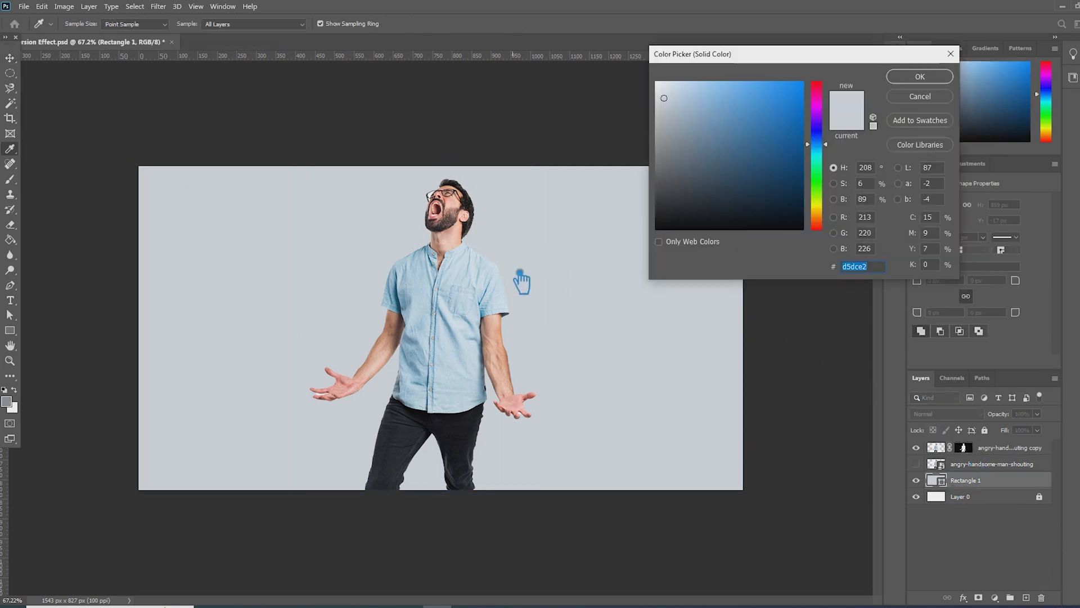
{"action": "type", "text": "1c4961"}
{"action": "left_click", "coordinate": [416, 305]}
{"action": "left_click", "coordinate": [417, 312]}
{"action": "left_click", "coordinate": [422, 314]}
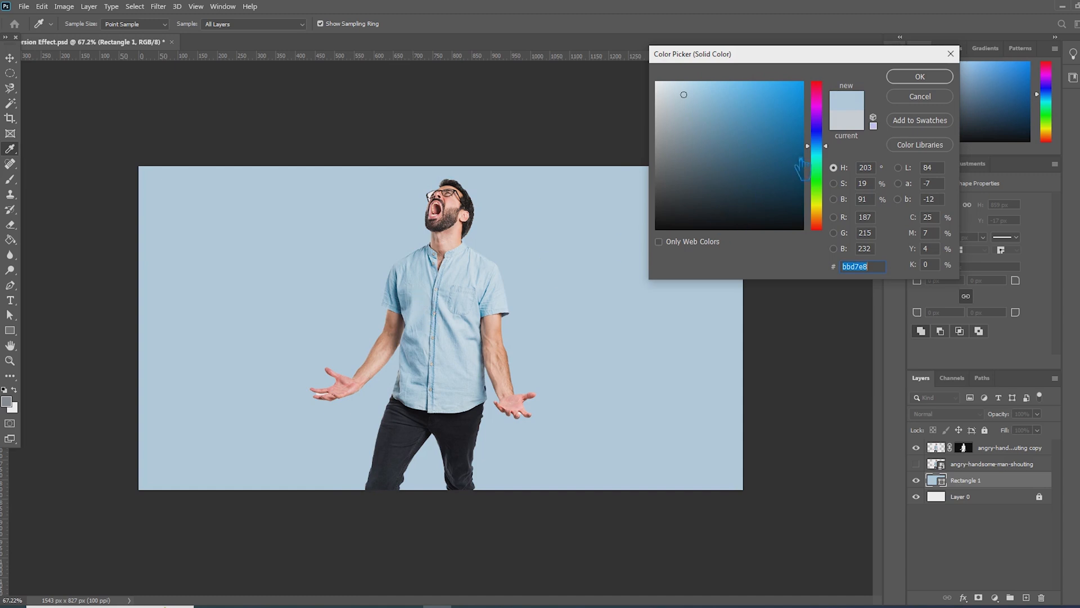
{"action": "mouse_move", "coordinate": [689, 124]}
{"action": "left_mouse_down"}
{"action": "mouse_move", "coordinate": [686, 105]}
{"action": "mouse_move", "coordinate": [680, 125]}
{"action": "left_mouse_up"}
{"action": "left_click", "coordinate": [897, 79]}
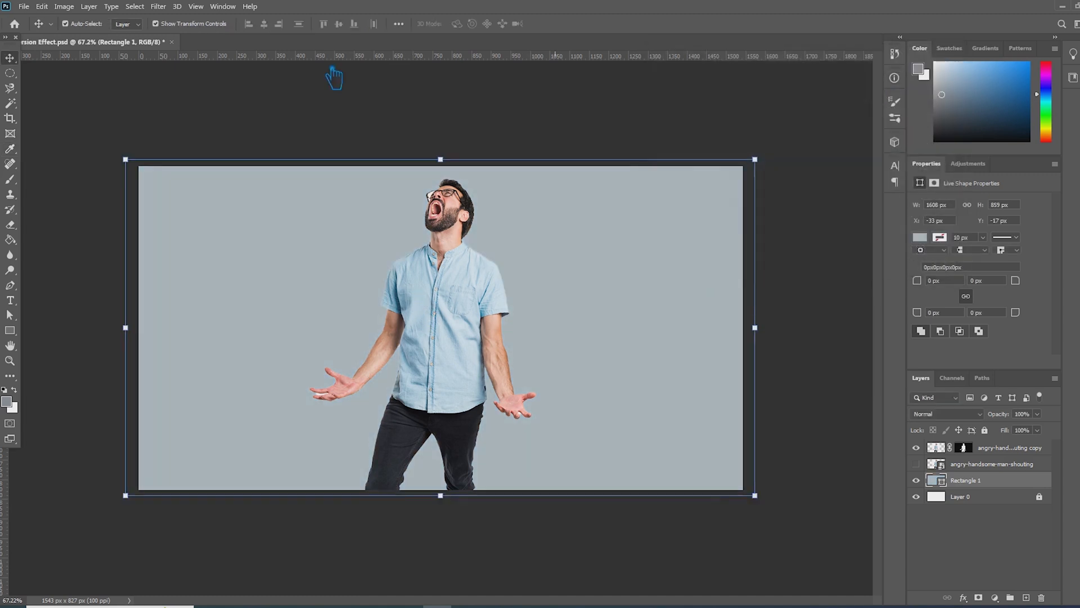
{"action": "left_click", "coordinate": [554, 135]}
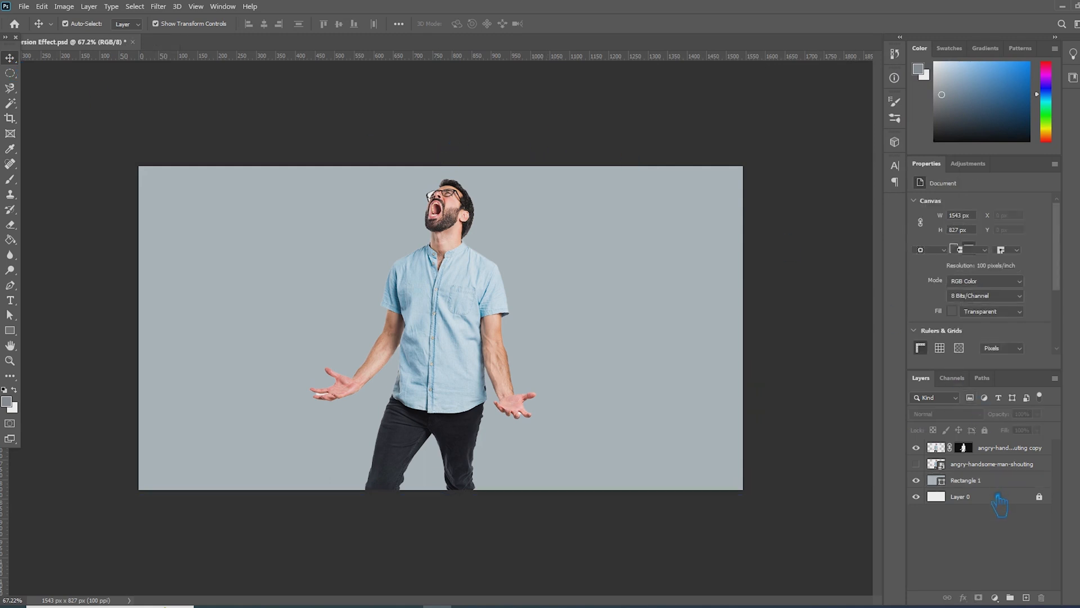
- Lock the Rectangle 1 and Layer 0 background layers
{"action": "left_click", "coordinate": [999, 480]}
{"action": "left_click", "coordinate": [998, 496], "text": "shift"}
{"action": "left_click", "coordinate": [984, 429]}
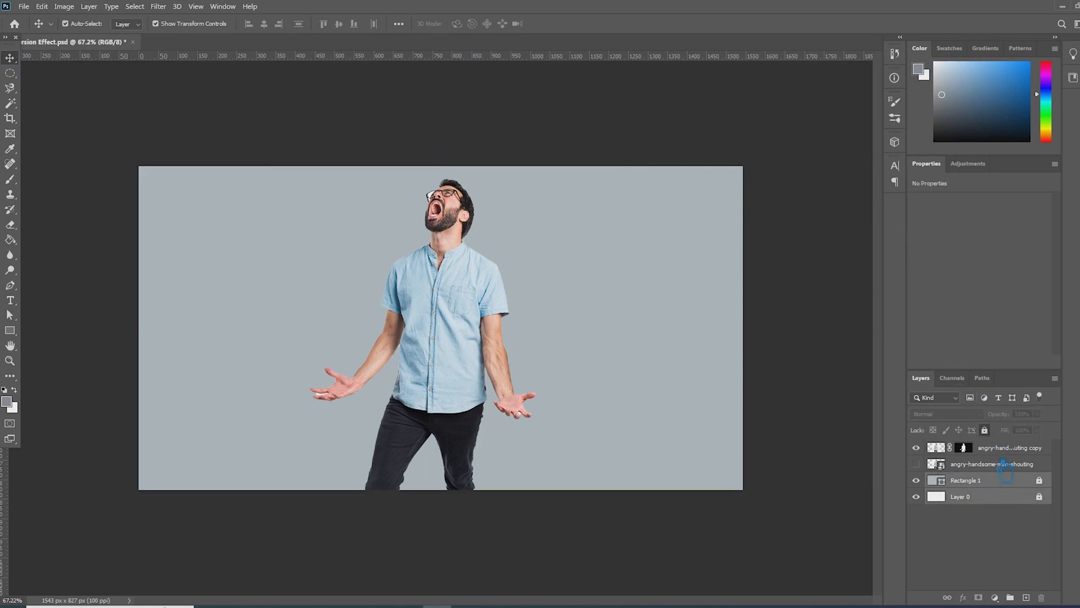
- Duplicate the masked man layer, hide the original, and apply the layer mask on the duplicate
{"action": "left_click", "coordinate": [1006, 464]}
{"action": "key", "text": "ctrl+j"}
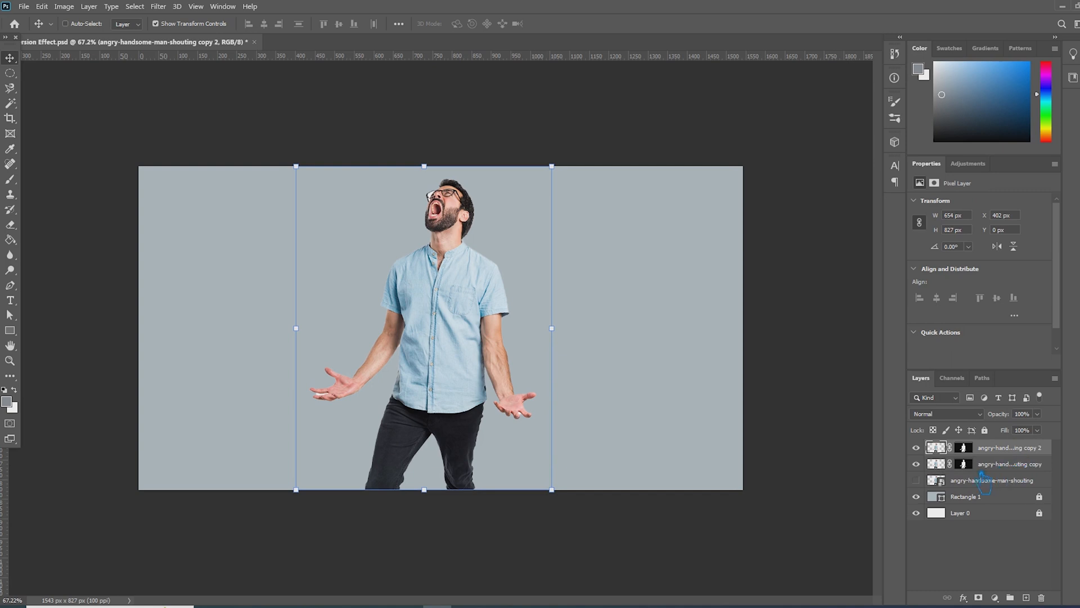
{"action": "right_click", "coordinate": [994, 466]}
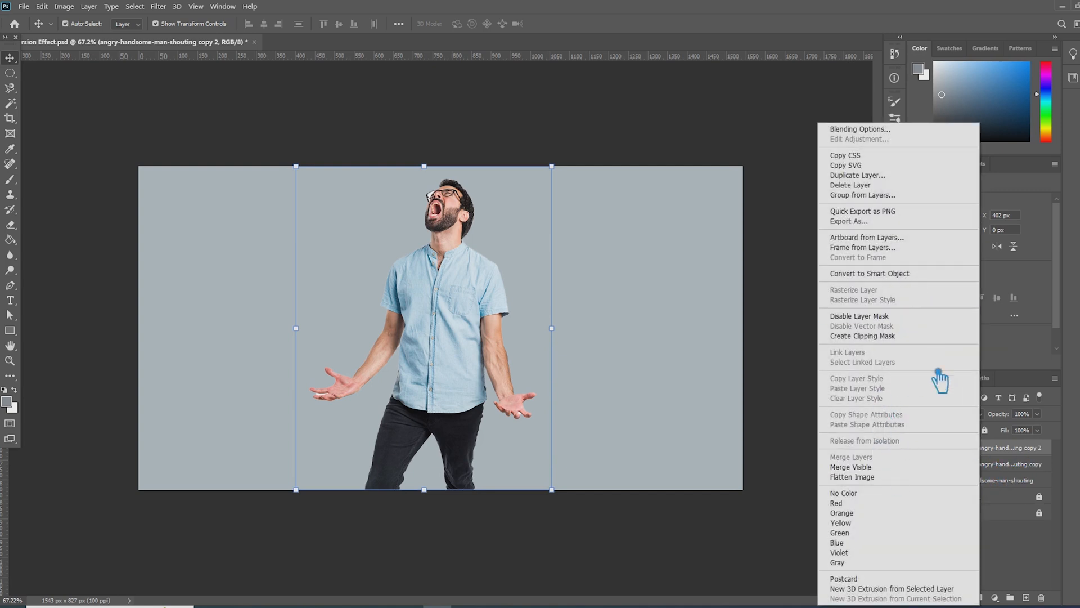
{"action": "left_click", "coordinate": [967, 449]}
{"action": "right_click", "coordinate": [976, 456]}
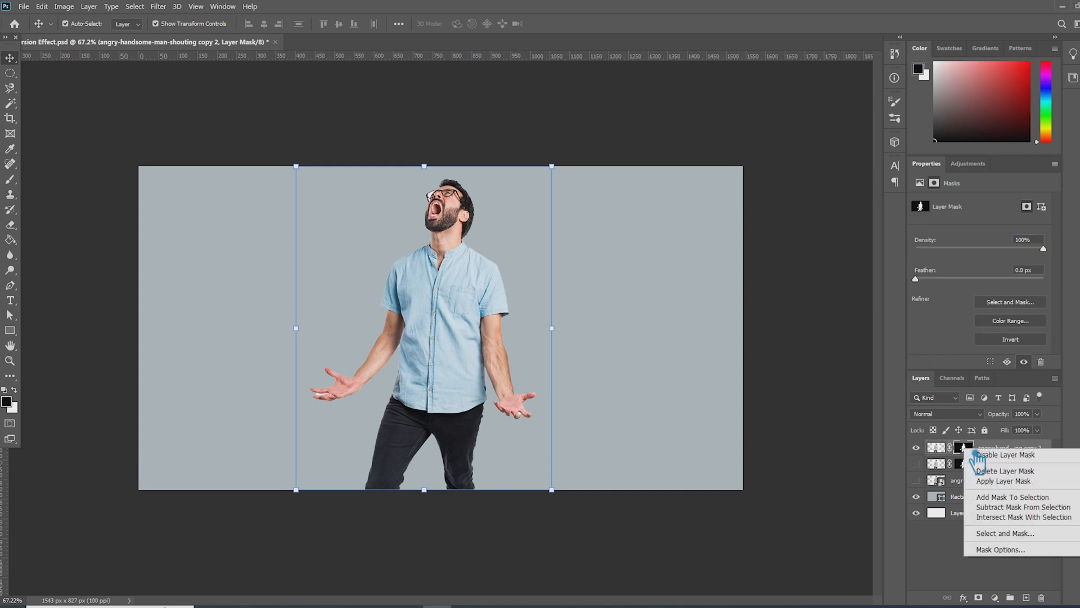
{"action": "left_click", "coordinate": [985, 480]}
- Duplicate the cut-out layer and use Liquify on it to stretch the hair, shirt and arm outward behind the man
{"action": "key", "text": "ctrl+j"}
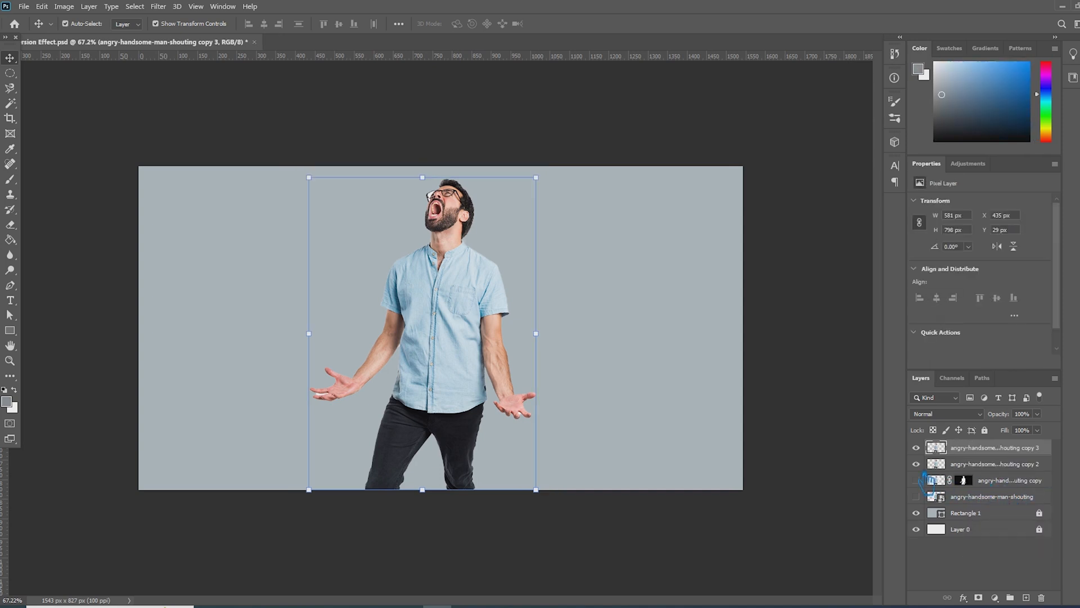
{"action": "left_click", "coordinate": [159, 6]}
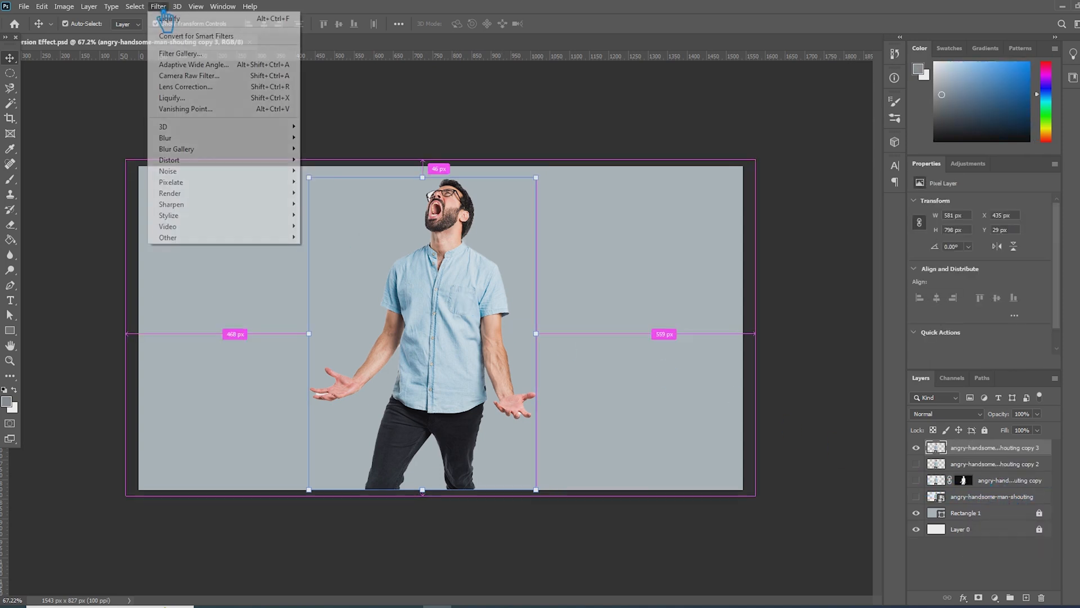
{"action": "left_click", "coordinate": [197, 97]}
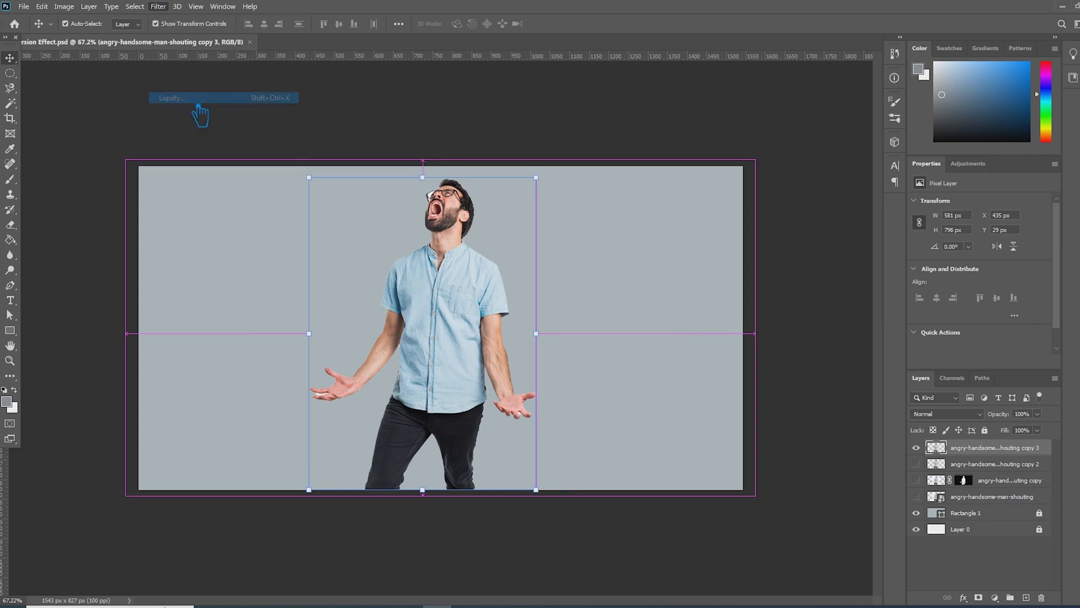
{"action": "scroll", "coordinate": [511, 155], "scroll_direction": "up", "scroll_amount": 3}
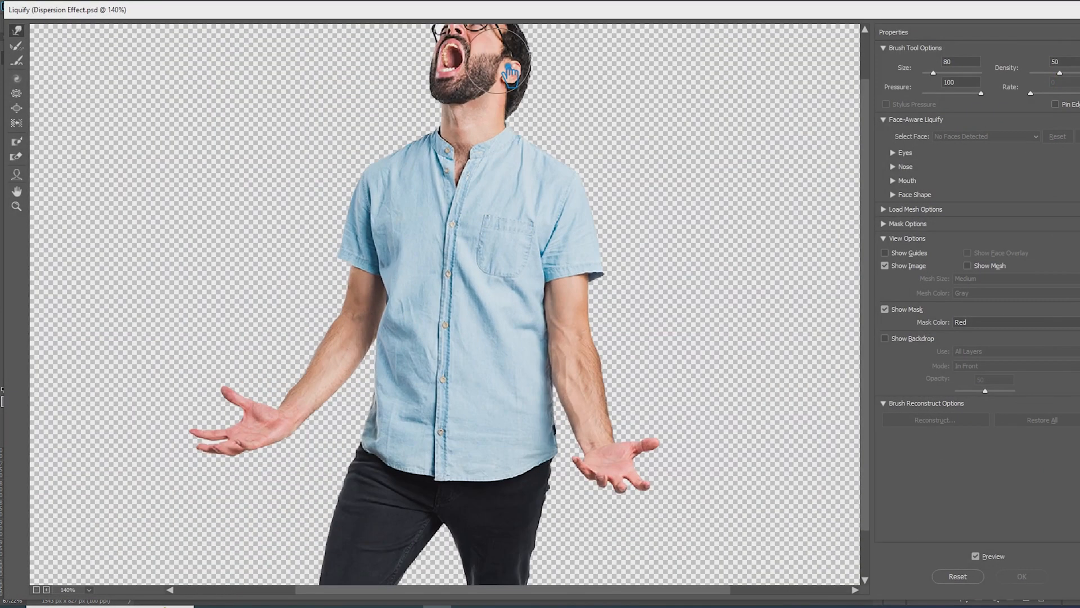
{"action": "left_click_drag", "start_coordinate": [584, 288], "coordinate": [811, 304]}
{"action": "left_click_drag", "start_coordinate": [618, 332], "coordinate": [782, 339]}
{"action": "left_click_drag", "start_coordinate": [609, 382], "coordinate": [807, 426]}
{"action": "left_click_drag", "start_coordinate": [426, 385], "coordinate": [739, 360]}
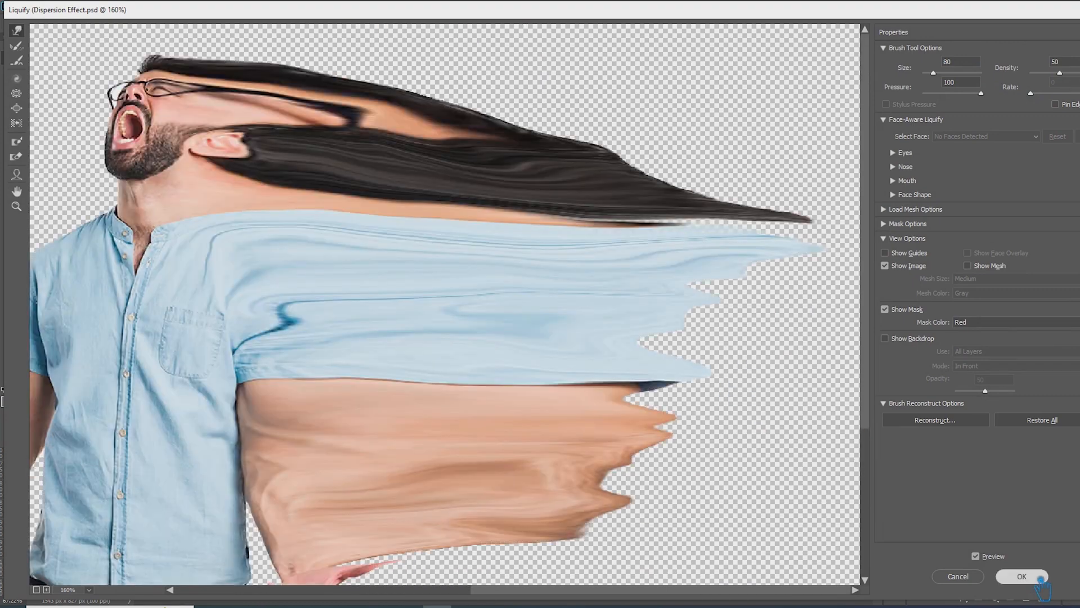
{"action": "left_click", "coordinate": [1022, 576]}
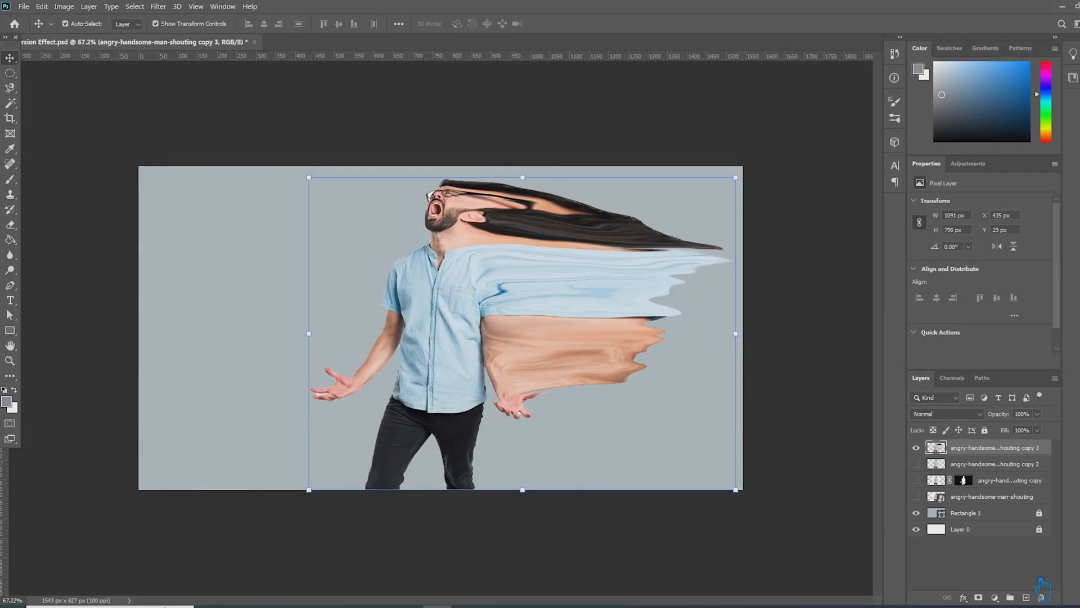
- Duplicate the stretched layer and give it a white layer mask, and duplicate the unstretched copy 2 layer beneath it
{"action": "left_click_drag", "start_coordinate": [1024, 579], "coordinate": [1025, 596]}
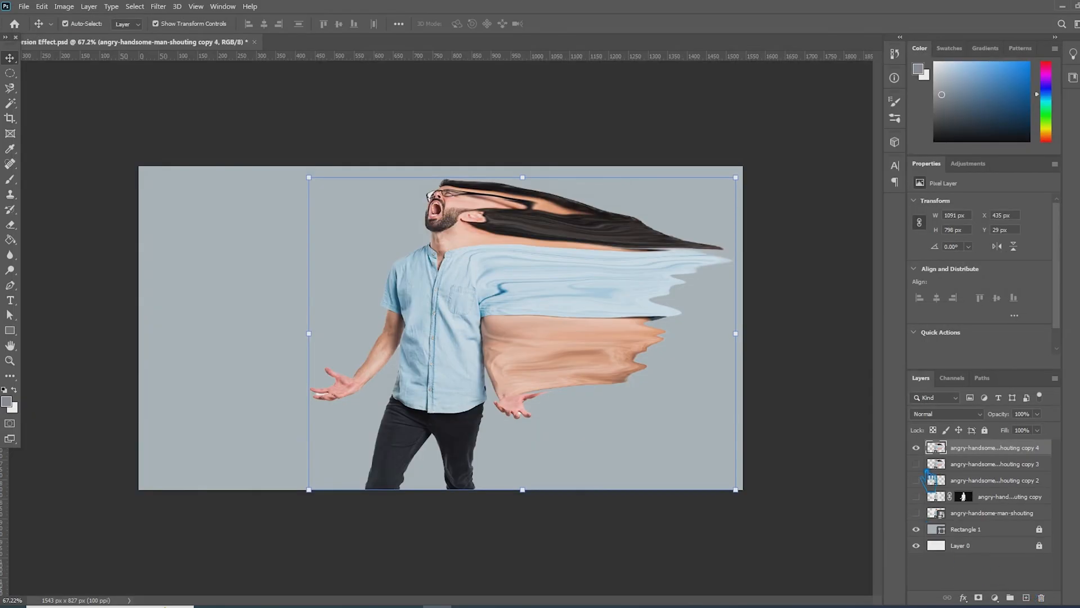
{"action": "left_click", "coordinate": [979, 597]}
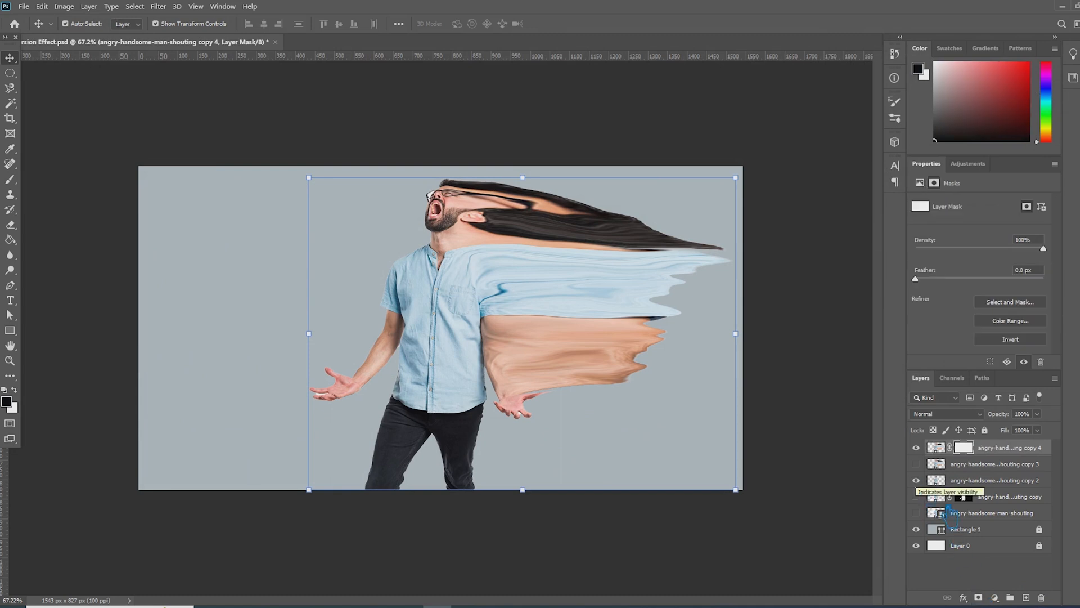
{"action": "left_click", "coordinate": [999, 484]}
{"action": "key", "text": "ctrl+j"}
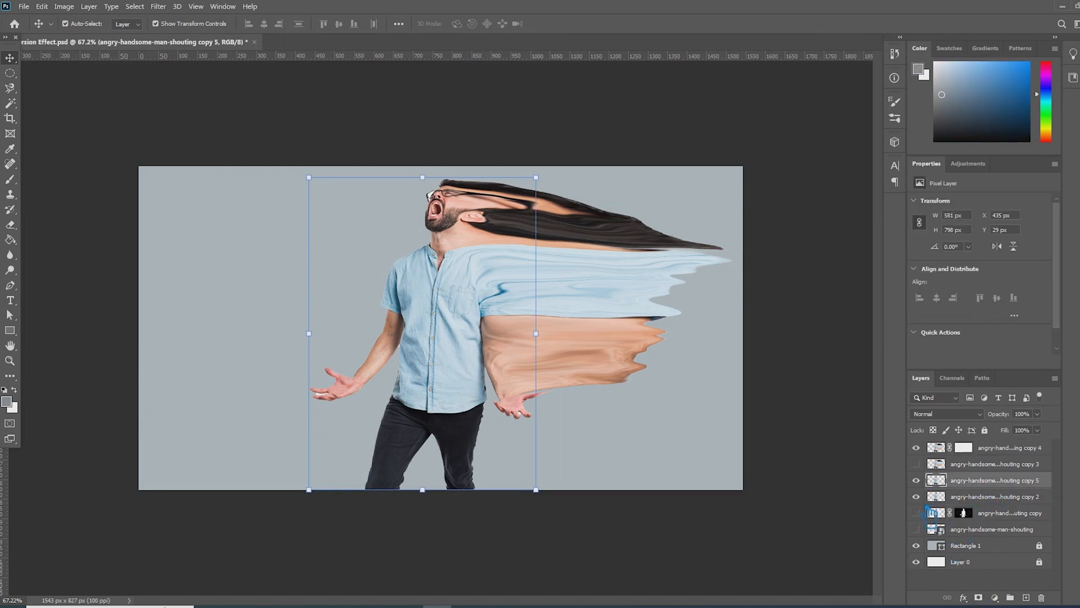
- Choose the Pressure Control brush from Kyle's Spatter Brushes and add a white layer mask to the unstretched copy 5 layer
{"action": "scroll", "coordinate": [663, 278], "scroll_direction": "up", "scroll_amount": 2}
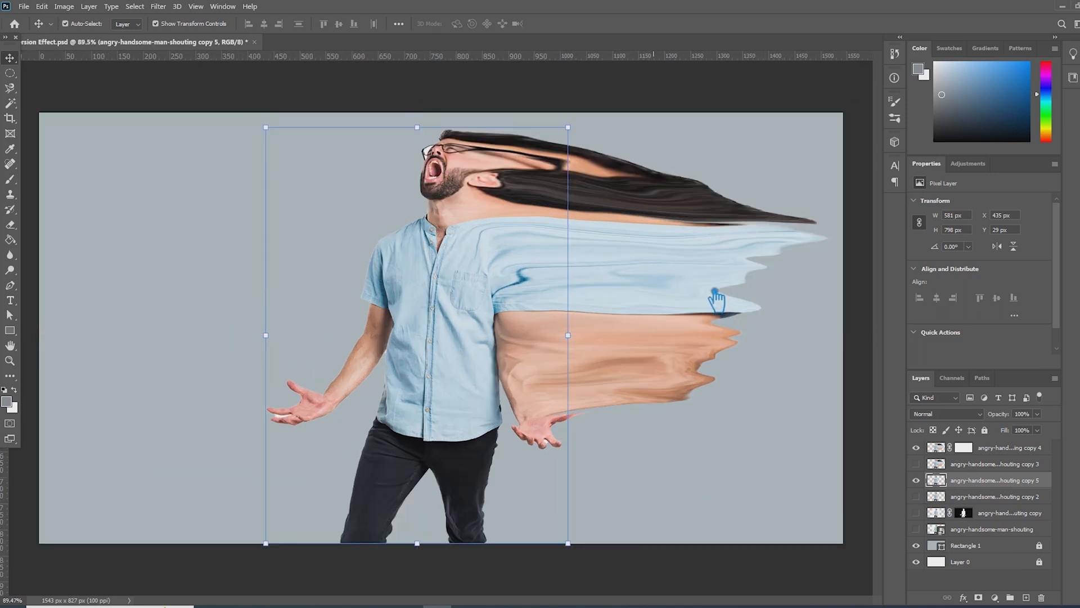
{"action": "left_click", "coordinate": [11, 179]}
{"action": "left_click", "coordinate": [66, 25]}
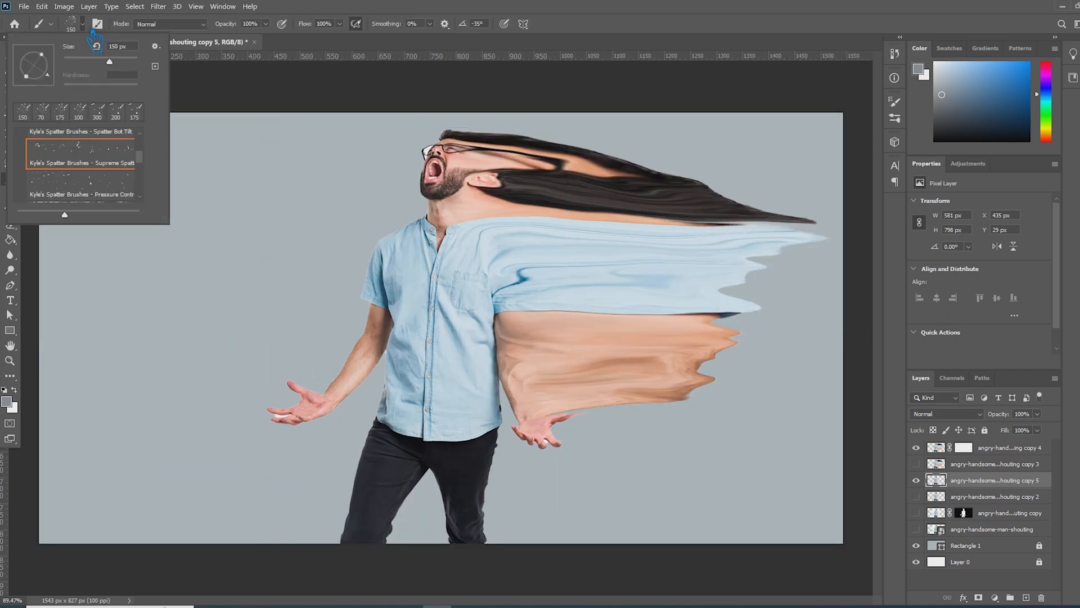
{"action": "double_click", "coordinate": [99, 181]}
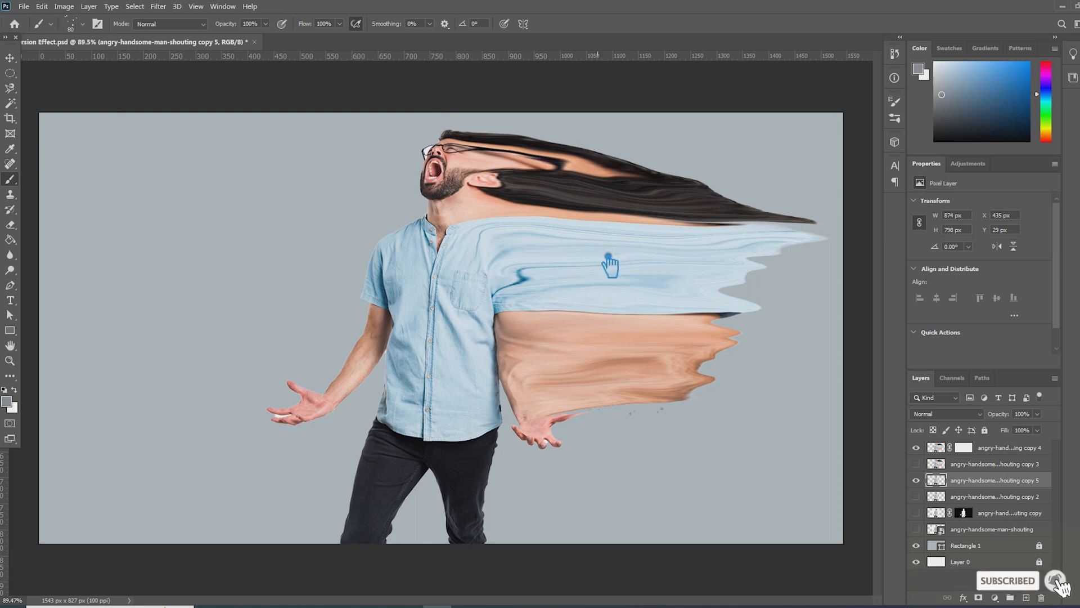
{"action": "left_click", "coordinate": [980, 598]}
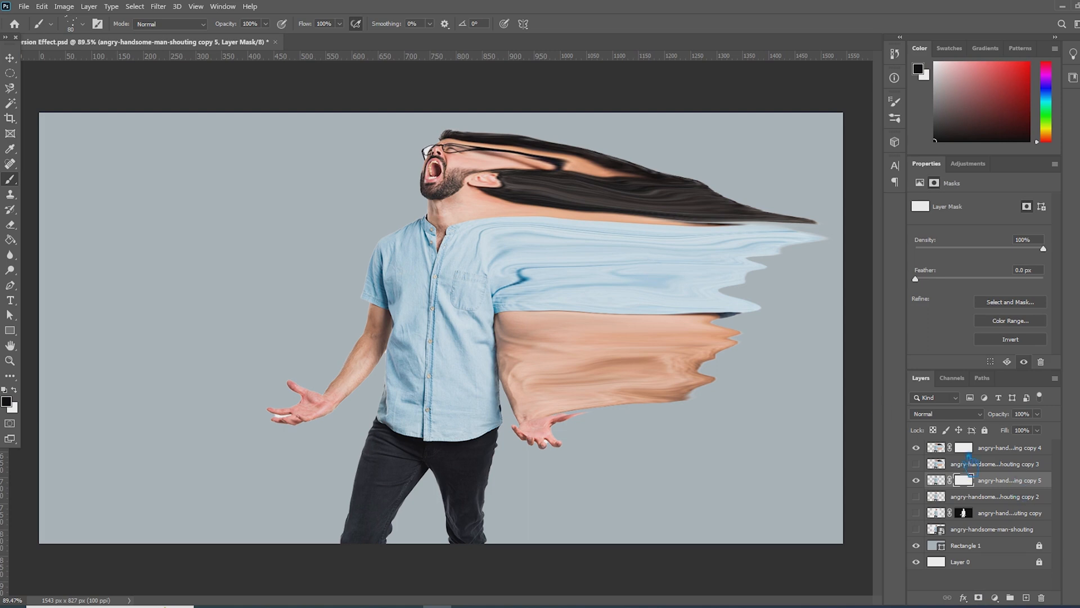
- Paint black spatter on the stretched copy 4 layer's mask, breaking the hair, shirt and arm streaks into particles
{"action": "left_click", "coordinate": [981, 451]}
{"action": "mouse_move", "coordinate": [687, 285]}
{"action": "left_mouse_down"}
{"action": "mouse_move", "coordinate": [575, 204]}
{"action": "mouse_move", "coordinate": [621, 345]}
{"action": "mouse_move", "coordinate": [592, 196]}
{"action": "mouse_move", "coordinate": [535, 135]}
{"action": "mouse_move", "coordinate": [671, 231]}
{"action": "mouse_move", "coordinate": [705, 221]}
{"action": "mouse_move", "coordinate": [804, 239]}
{"action": "mouse_move", "coordinate": [703, 367]}
{"action": "mouse_move", "coordinate": [669, 335]}
{"action": "mouse_move", "coordinate": [614, 389]}
{"action": "mouse_move", "coordinate": [580, 357]}
{"action": "mouse_move", "coordinate": [707, 309]}
{"action": "mouse_move", "coordinate": [767, 319]}
{"action": "mouse_move", "coordinate": [830, 211]}
{"action": "mouse_move", "coordinate": [817, 187]}
{"action": "mouse_move", "coordinate": [808, 274]}
{"action": "mouse_move", "coordinate": [830, 178]}
{"action": "mouse_move", "coordinate": [798, 276]}
{"action": "mouse_move", "coordinate": [832, 179]}
{"action": "mouse_move", "coordinate": [812, 187]}
{"action": "mouse_move", "coordinate": [740, 409]}
{"action": "mouse_move", "coordinate": [750, 318]}
{"action": "mouse_move", "coordinate": [735, 401]}
{"action": "mouse_move", "coordinate": [762, 316]}
{"action": "mouse_move", "coordinate": [709, 404]}
{"action": "mouse_move", "coordinate": [773, 302]}
{"action": "mouse_move", "coordinate": [781, 314]}
{"action": "mouse_move", "coordinate": [812, 197]}
{"action": "mouse_move", "coordinate": [683, 379]}
{"action": "mouse_move", "coordinate": [784, 364]}
{"action": "mouse_move", "coordinate": [789, 383]}
{"action": "mouse_move", "coordinate": [768, 388]}
{"action": "mouse_move", "coordinate": [656, 151]}
{"action": "mouse_move", "coordinate": [408, 183]}
{"action": "mouse_move", "coordinate": [395, 159]}
{"action": "mouse_move", "coordinate": [482, 162]}
{"action": "mouse_move", "coordinate": [455, 135]}
{"action": "mouse_move", "coordinate": [541, 121]}
{"action": "left_mouse_up"}
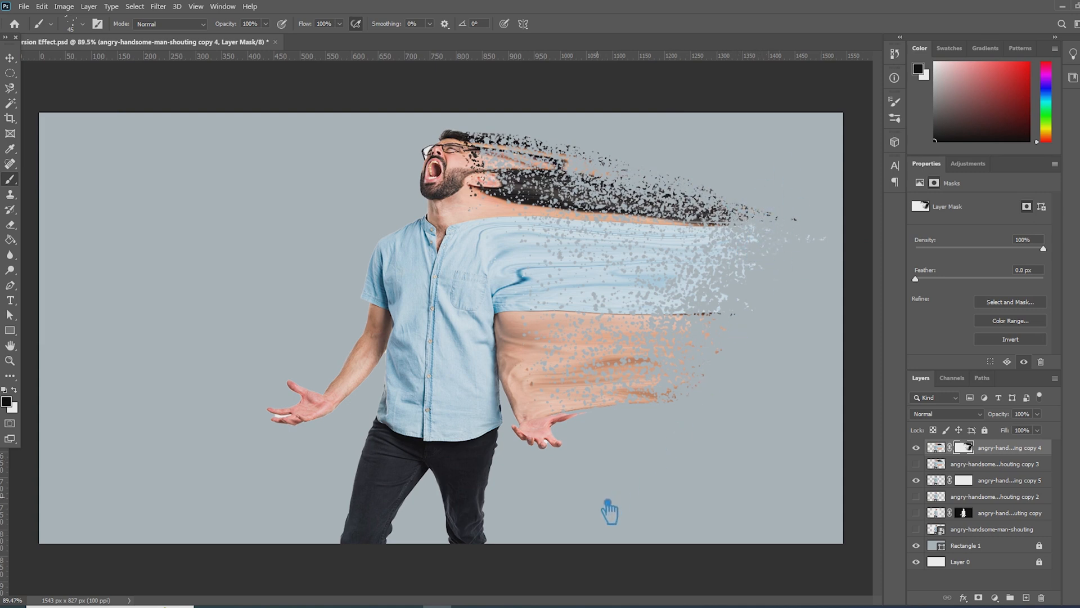
- Choose Kyle's Supreme Spatter brush and paint black spatter on the stretched copy 4 layer's mask across the shirt, arm and hair streaks
{"action": "scroll", "coordinate": [481, 479], "scroll_direction": "up", "scroll_amount": 1}
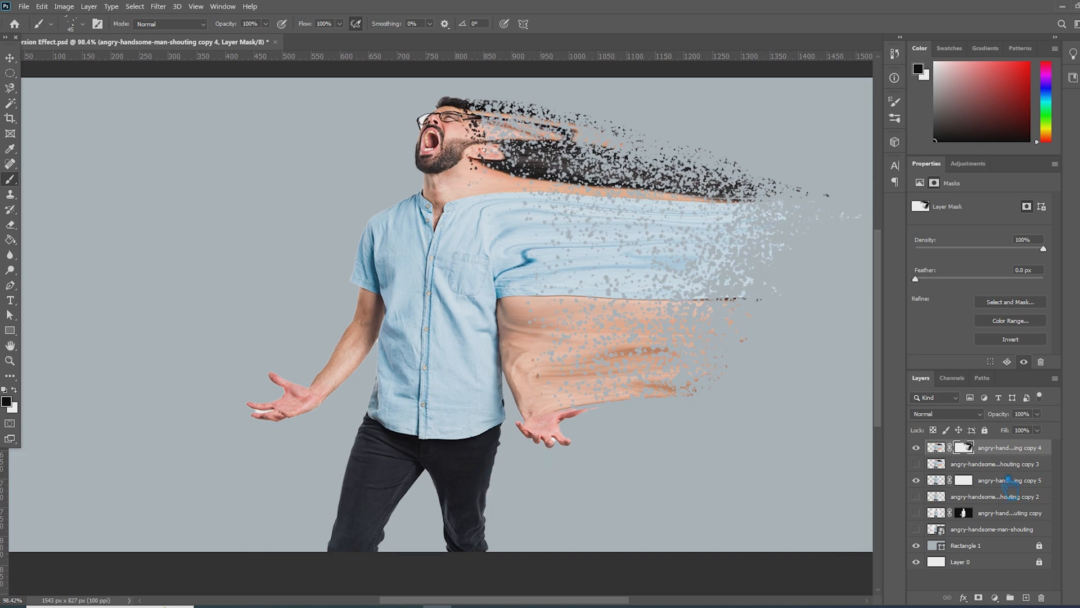
{"action": "left_click", "coordinate": [72, 24]}
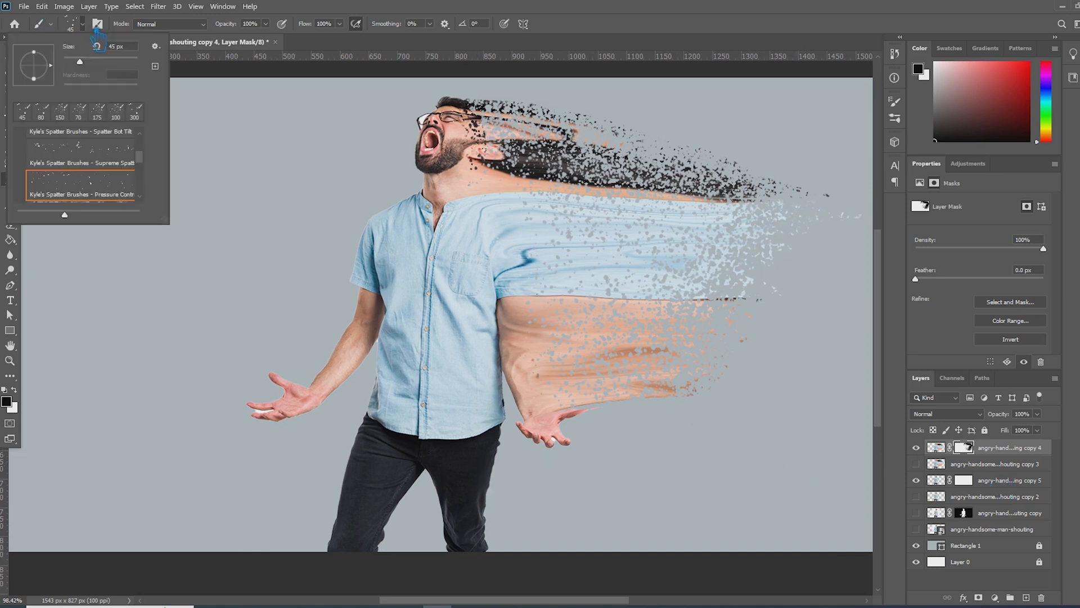
{"action": "double_click", "coordinate": [91, 164]}
{"action": "left_click", "coordinate": [673, 274]}
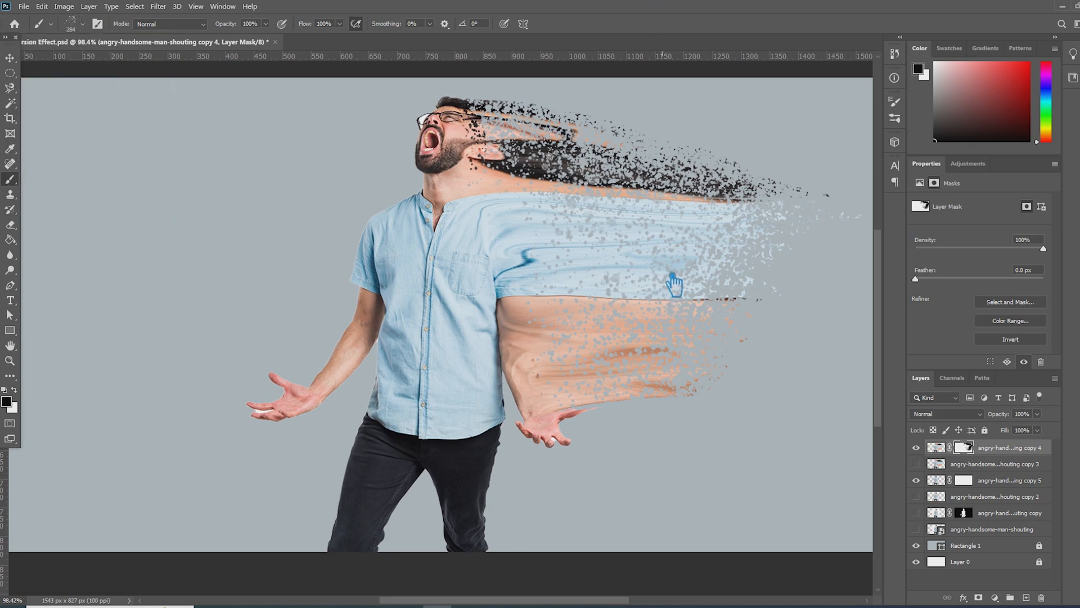
{"action": "left_click", "coordinate": [633, 244]}
{"action": "left_click", "coordinate": [629, 347]}
{"action": "left_click", "coordinate": [720, 245]}
{"action": "left_click", "coordinate": [693, 201]}
{"action": "left_click", "coordinate": [547, 118]}
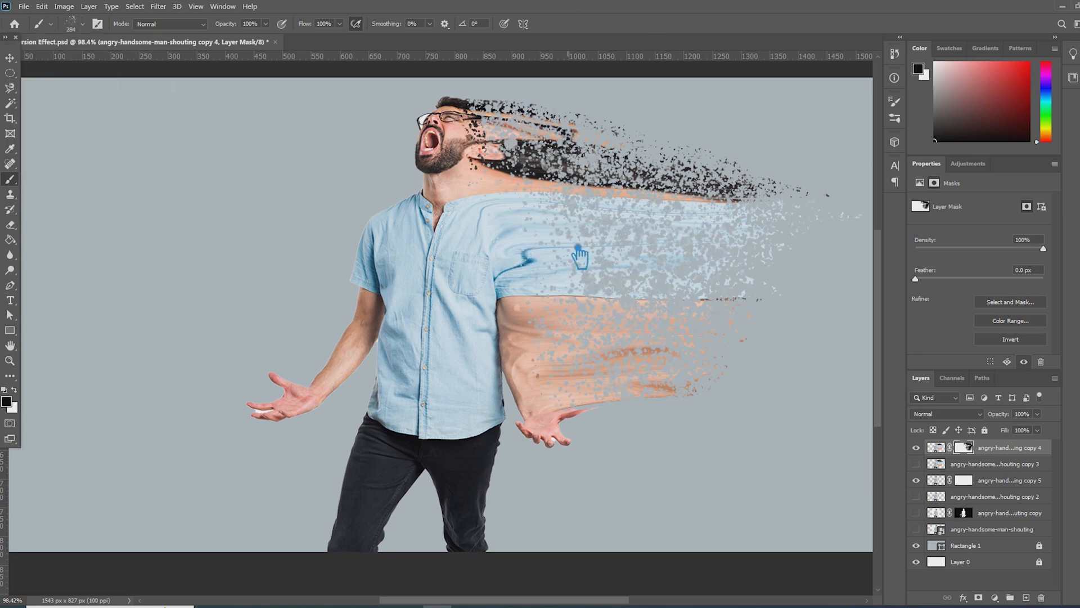
{"action": "left_click", "coordinate": [580, 232]}
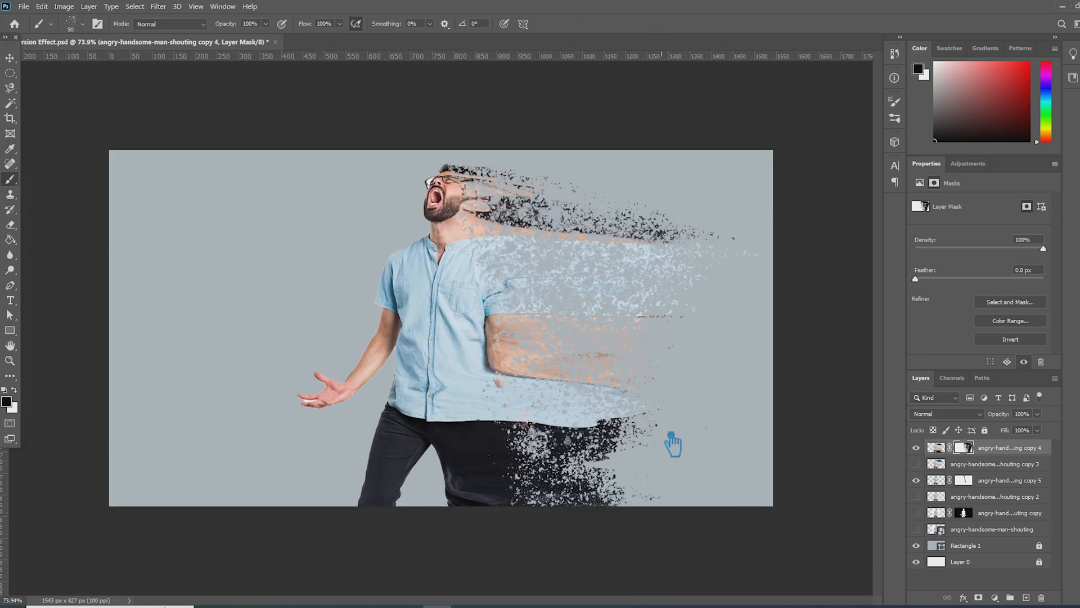
{"action": "left_click", "coordinate": [564, 444]}
{"action": "left_click", "coordinate": [585, 422]}
{"action": "left_click", "coordinate": [632, 431]}
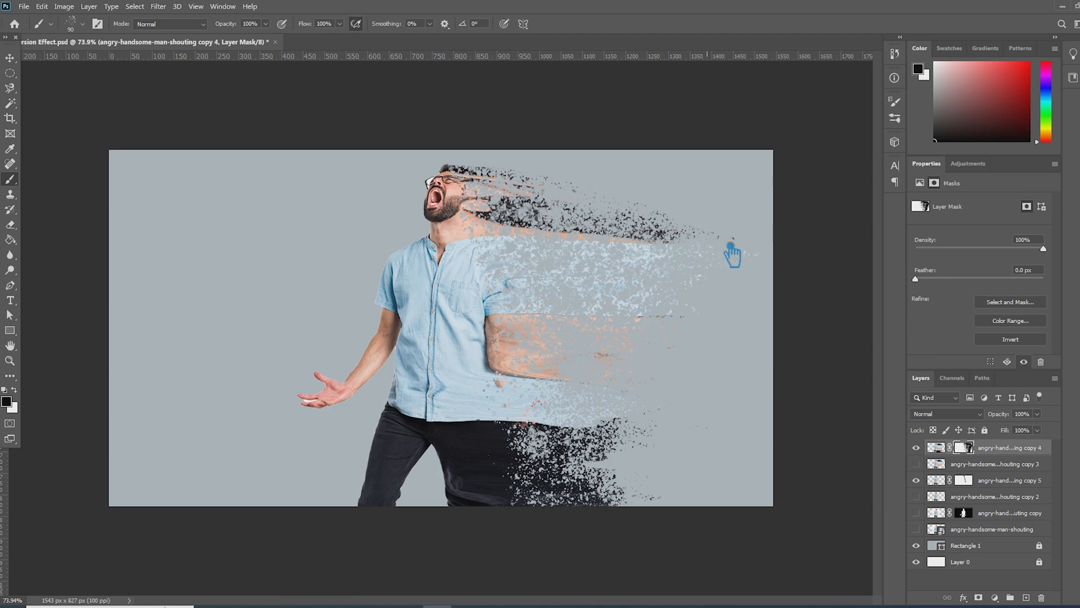
{"action": "key", "text": "ctrl+z"}
{"action": "key", "text": "ctrl+z"}
{"action": "key", "text": "ctrl+z"}
{"action": "key", "text": "ctrl+z"}
{"action": "key", "text": "ctrl+shift+z"}
- Paint black spatter on copy 4's mask along the outer edges of the streaks and activate the unstretched copy 5 layer's mask
{"action": "mouse_move", "coordinate": [654, 443]}
{"action": "left_mouse_down"}
{"action": "mouse_move", "coordinate": [668, 390]}
{"action": "mouse_move", "coordinate": [682, 505]}
{"action": "mouse_move", "coordinate": [616, 467]}
{"action": "mouse_move", "coordinate": [647, 441]}
{"action": "left_mouse_up"}
{"action": "mouse_move", "coordinate": [608, 374]}
{"action": "left_mouse_down"}
{"action": "mouse_move", "coordinate": [619, 345]}
{"action": "mouse_move", "coordinate": [639, 424]}
{"action": "left_mouse_up"}
{"action": "mouse_move", "coordinate": [758, 253]}
{"action": "left_mouse_down"}
{"action": "mouse_move", "coordinate": [786, 240]}
{"action": "mouse_move", "coordinate": [730, 250]}
{"action": "mouse_move", "coordinate": [629, 209]}
{"action": "left_mouse_up"}
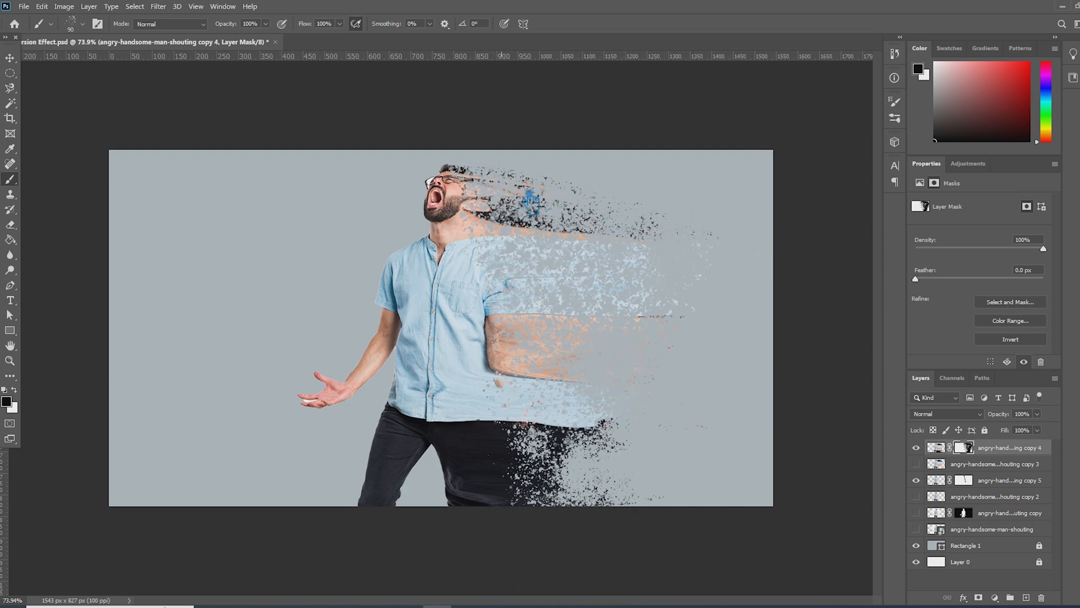
{"action": "left_click", "coordinate": [964, 480]}
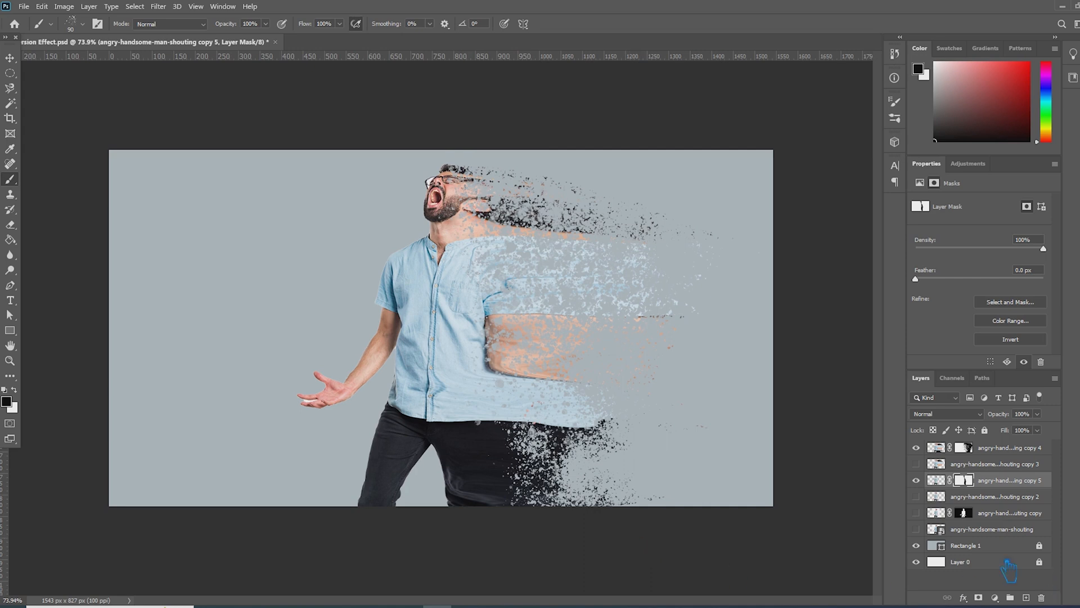
- Unlock the Rectangle 1 background layer and change its fill to a darker steel blue
{"action": "left_click", "coordinate": [968, 546]}
{"action": "left_click", "coordinate": [985, 430]}
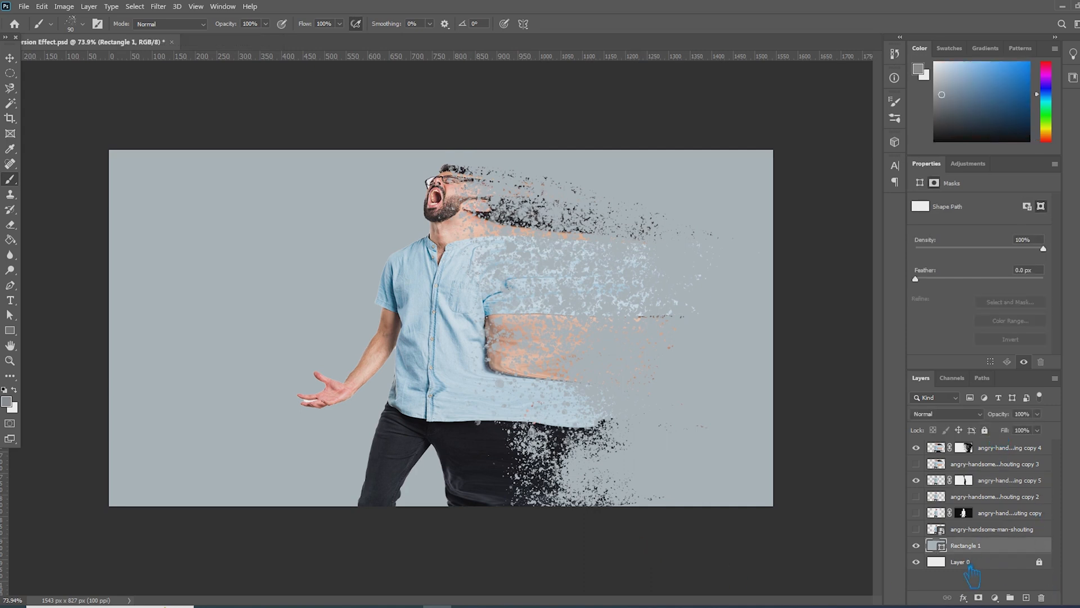
{"action": "double_click", "coordinate": [939, 545]}
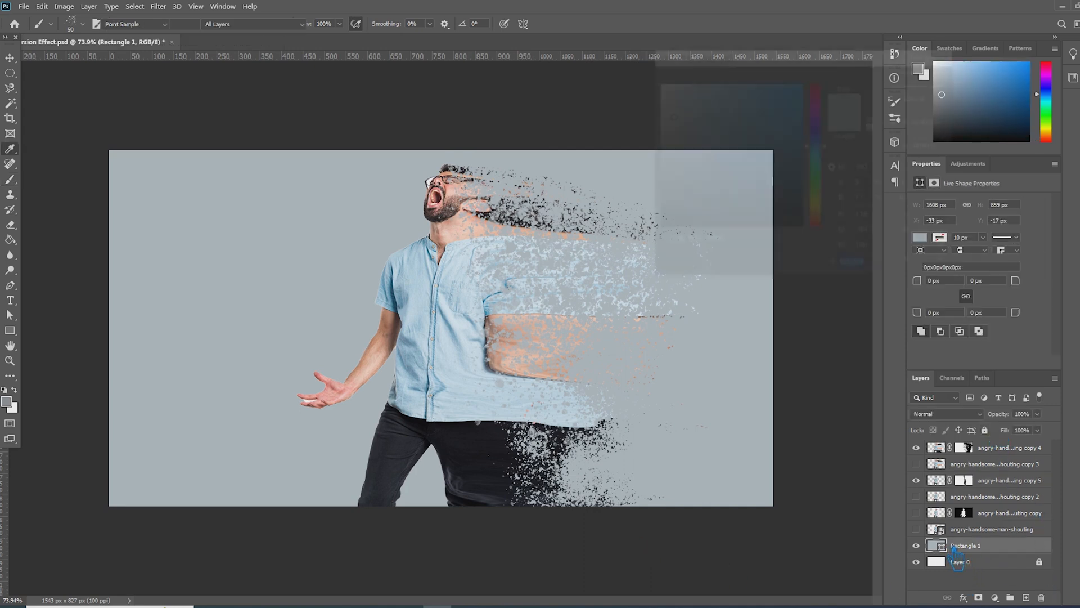
{"action": "left_click", "coordinate": [700, 186]}
{"action": "mouse_move", "coordinate": [701, 186]}
{"action": "left_mouse_down"}
{"action": "mouse_move", "coordinate": [714, 183]}
{"action": "mouse_move", "coordinate": [703, 196]}
{"action": "mouse_move", "coordinate": [725, 187]}
{"action": "mouse_move", "coordinate": [735, 147]}
{"action": "mouse_move", "coordinate": [742, 165]}
{"action": "left_mouse_up"}
{"action": "left_click", "coordinate": [904, 82]}
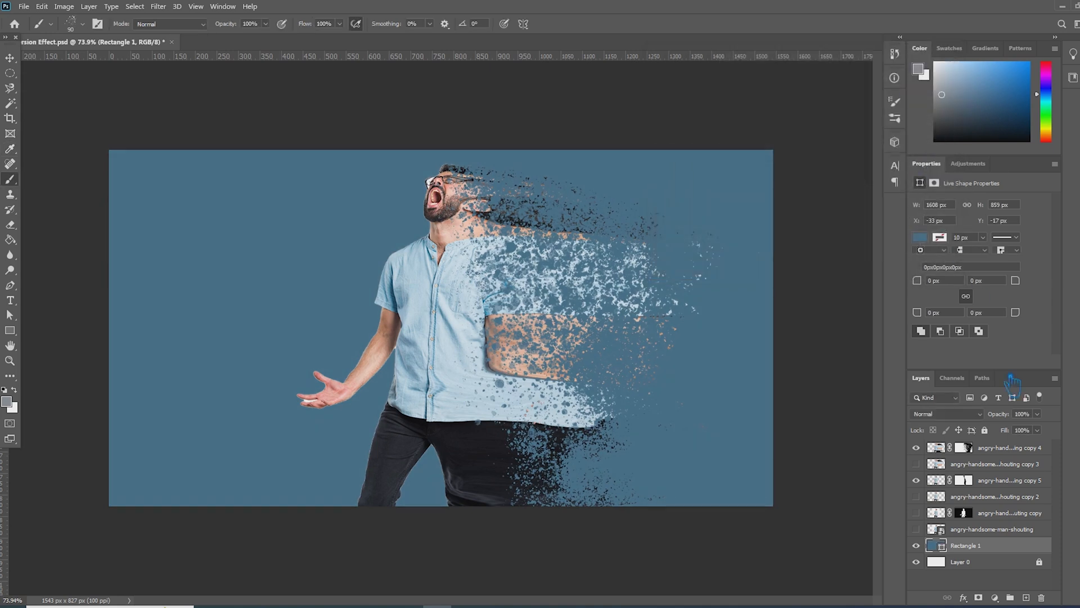
- Enlarge the spatter brush to 400 px and break up the trousers, lower shirt and arm on the copy 4 layer's mask
{"action": "left_click", "coordinate": [969, 448]}
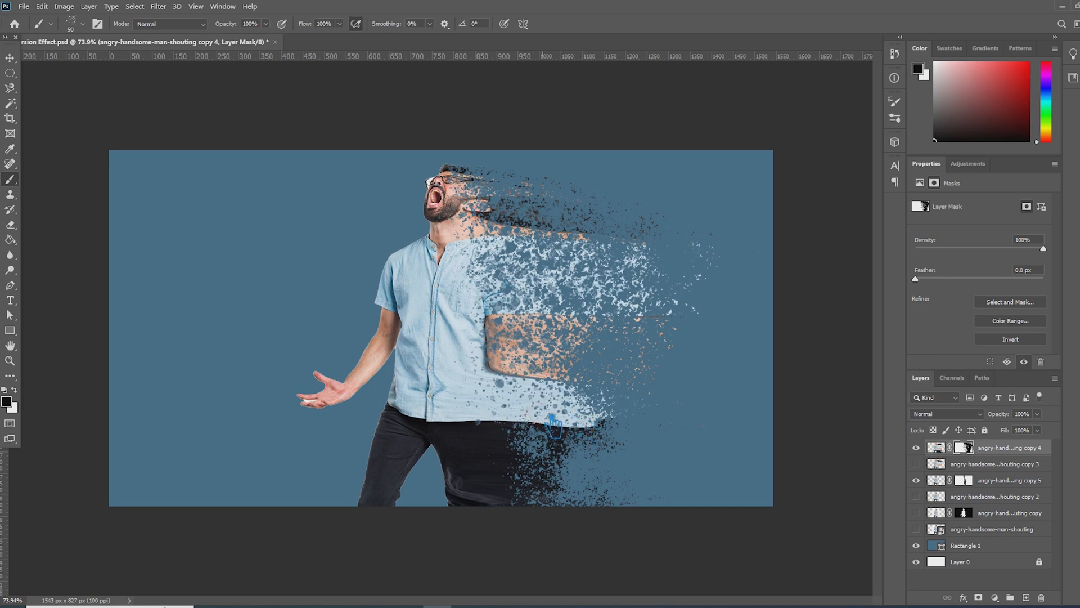
{"action": "key", "text": "bracketright"}
{"action": "key", "text": "bracketright"}
{"action": "key", "text": "bracketright"}
{"action": "left_click", "coordinate": [564, 426]}
{"action": "left_click", "coordinate": [566, 386]}
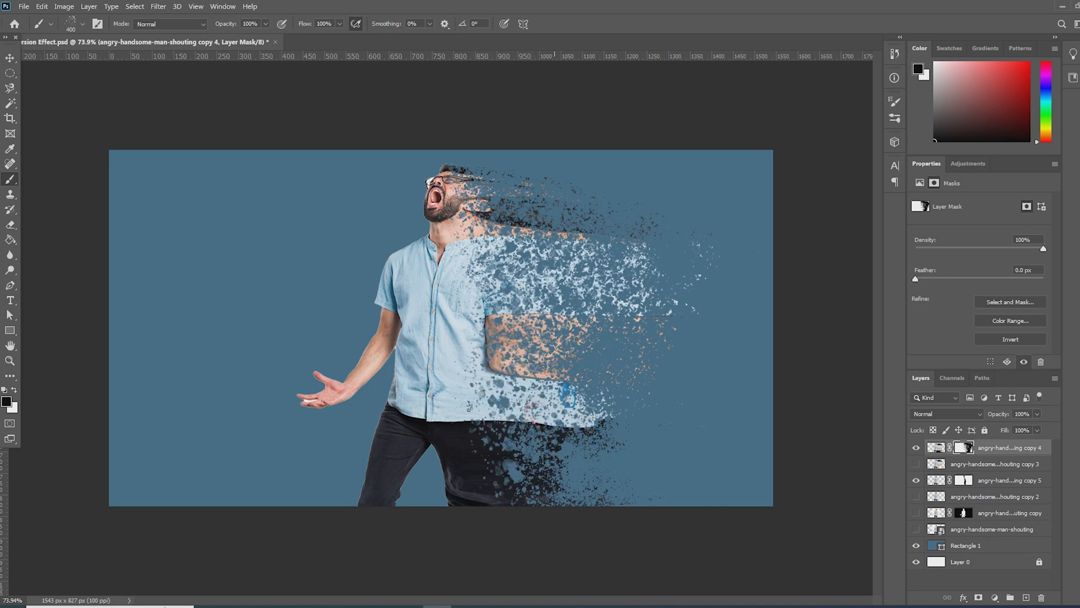
{"action": "left_click", "coordinate": [582, 335]}
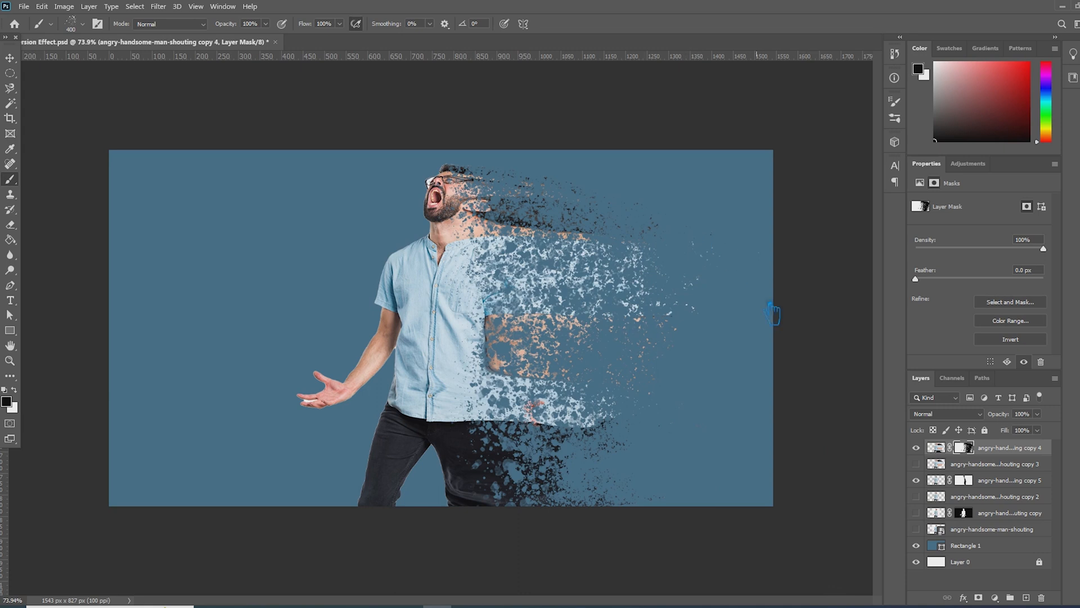
- Apply a horizontal Motion Blur to the copy 4 layer's mask to streak the particles
{"action": "left_click", "coordinate": [11, 58]}
{"action": "left_click", "coordinate": [160, 7]}
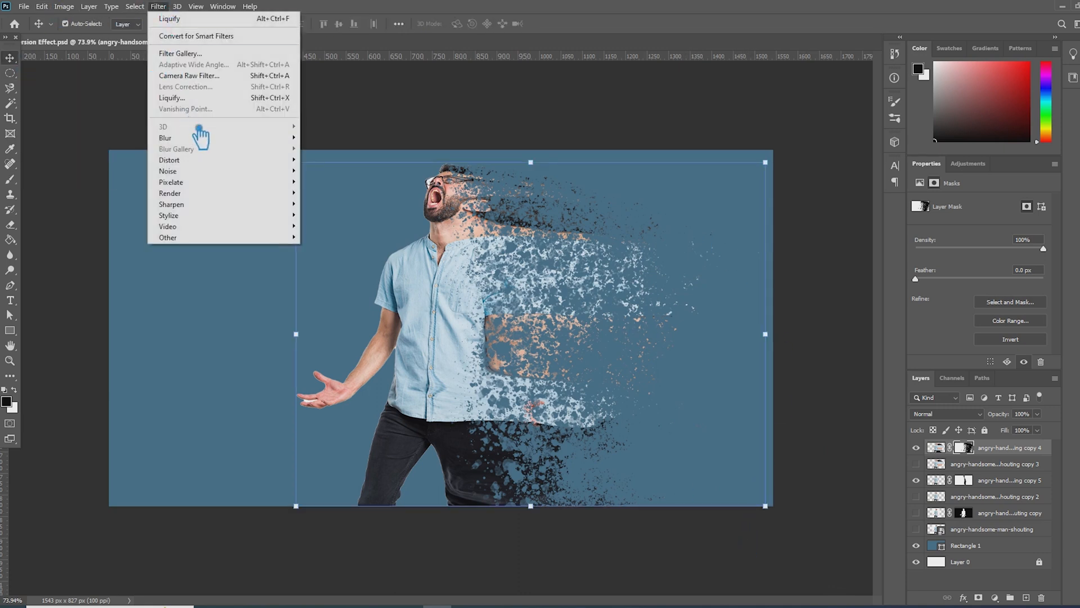
{"action": "mouse_move", "coordinate": [202, 139]}
{"action": "left_click", "coordinate": [357, 204]}
{"action": "left_click_drag", "start_coordinate": [536, 117], "coordinate": [854, 116]}
{"action": "left_click_drag", "start_coordinate": [860, 333], "coordinate": [809, 337]}
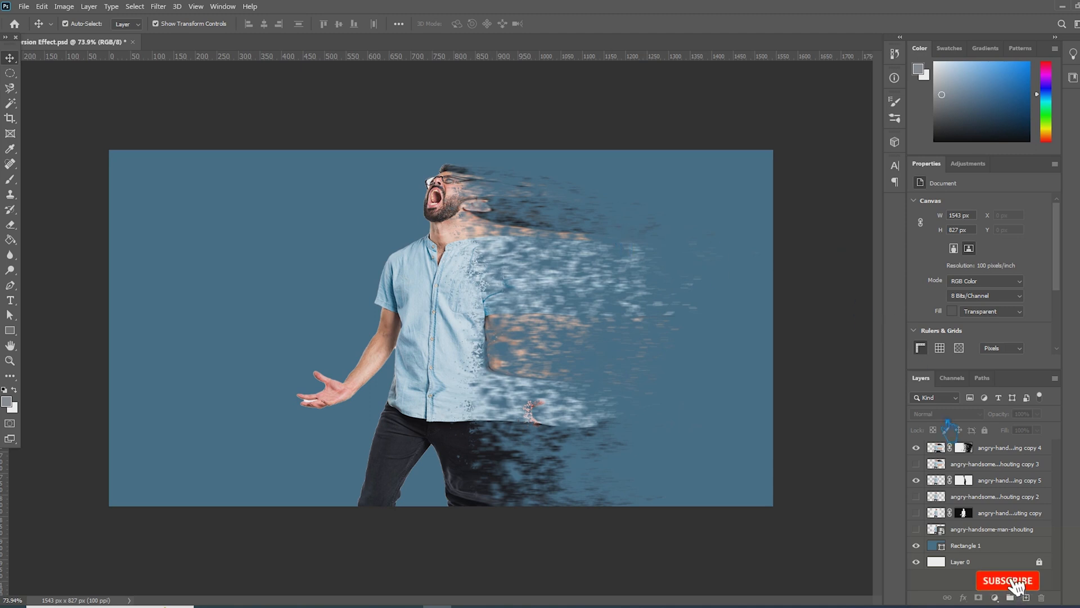
- Add a Color Lookup adjustment layer above the stretched copy 4 layer
{"action": "left_click", "coordinate": [987, 496]}
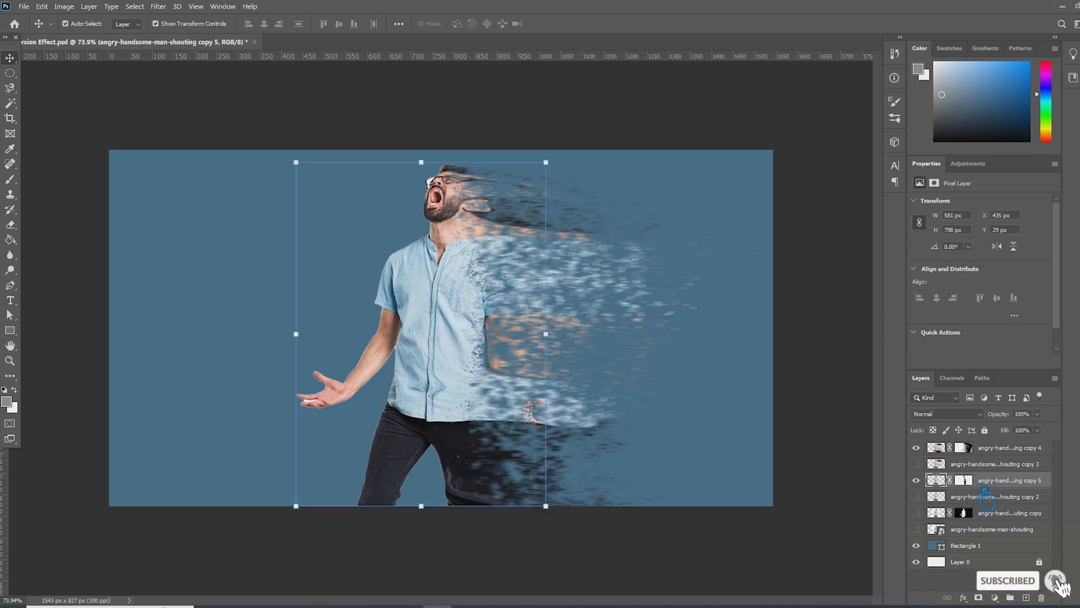
{"action": "left_click", "coordinate": [822, 367]}
{"action": "left_click", "coordinate": [746, 248]}
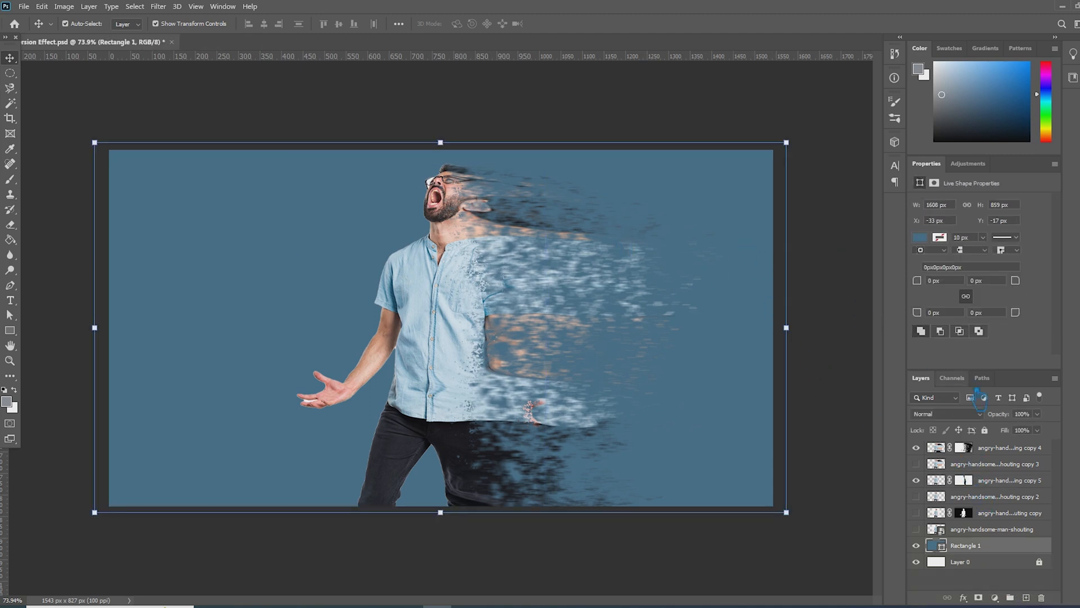
{"action": "left_click", "coordinate": [1020, 447]}
{"action": "left_click", "coordinate": [995, 598]}
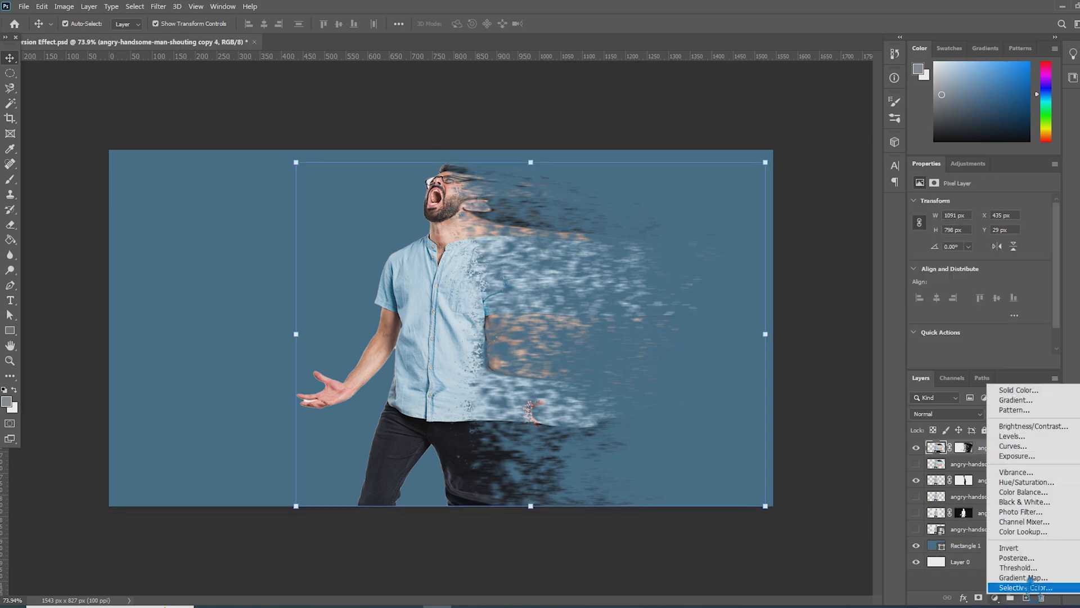
{"action": "left_click", "coordinate": [1060, 531]}
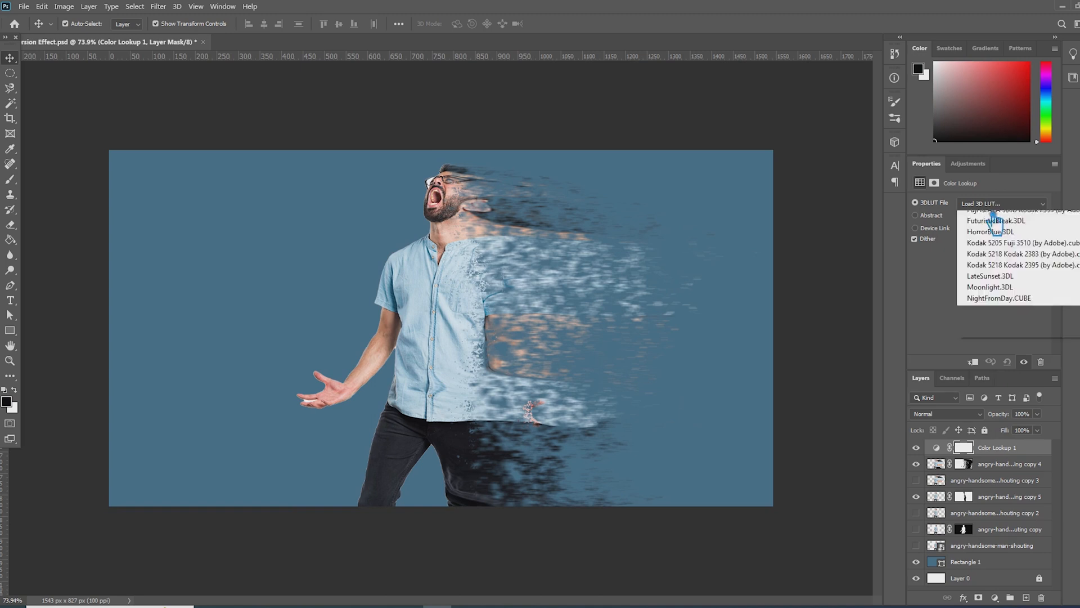
- Try the 3DLUT files of the Color Lookup layer in turn and apply HorrorBlue.3DL
{"action": "scroll", "coordinate": [995, 209], "scroll_direction": "down", "scroll_amount": 4}
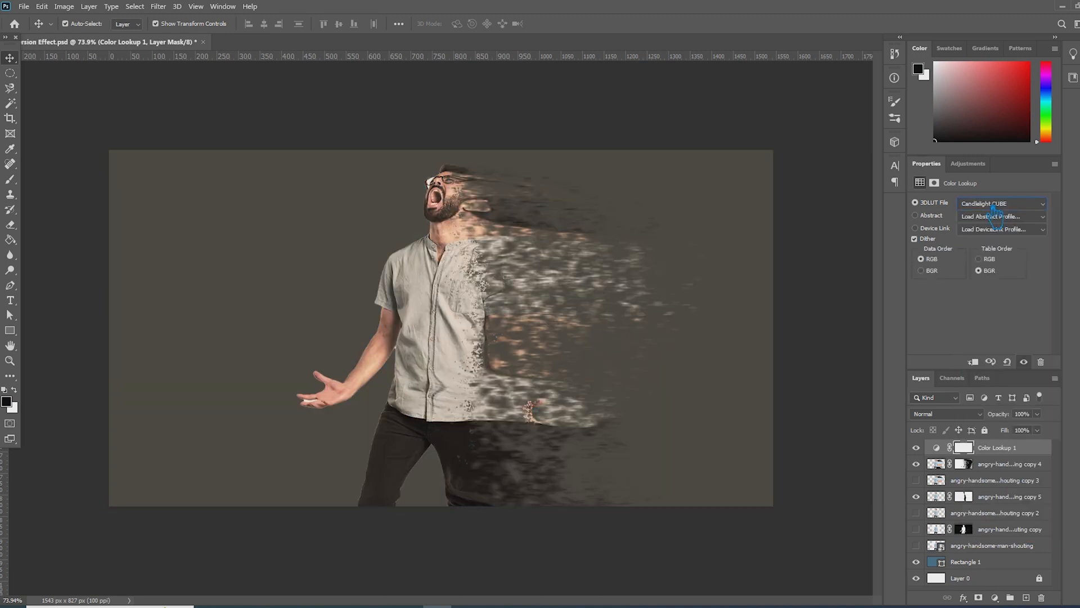
{"action": "scroll", "coordinate": [995, 209], "scroll_direction": "down", "scroll_amount": 6}
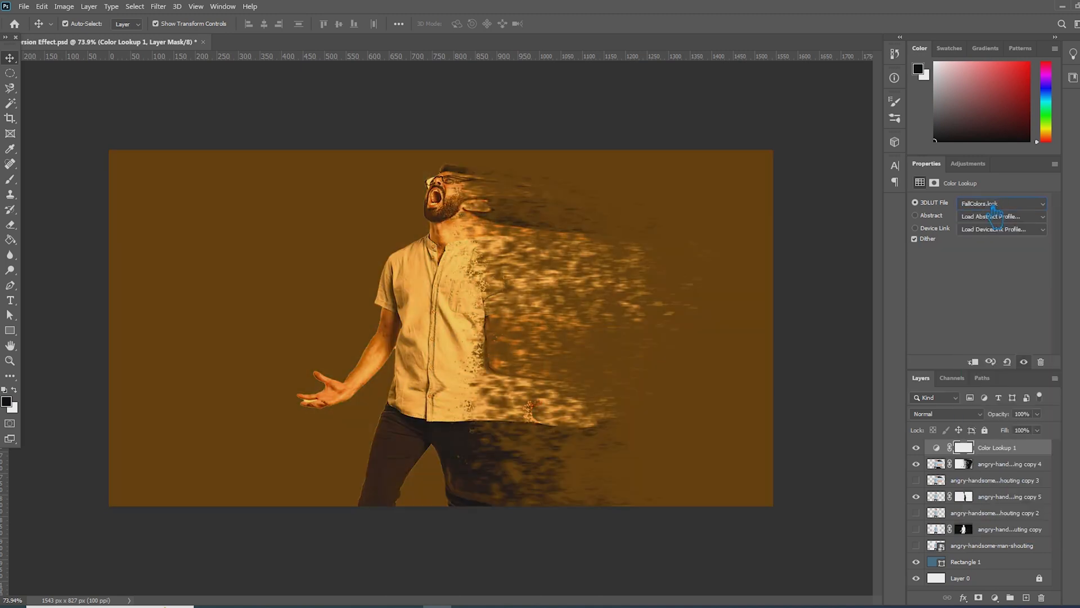
{"action": "scroll", "coordinate": [995, 213], "scroll_direction": "down", "scroll_amount": 1}
{"action": "scroll", "coordinate": [995, 211], "scroll_direction": "down", "scroll_amount": 4}
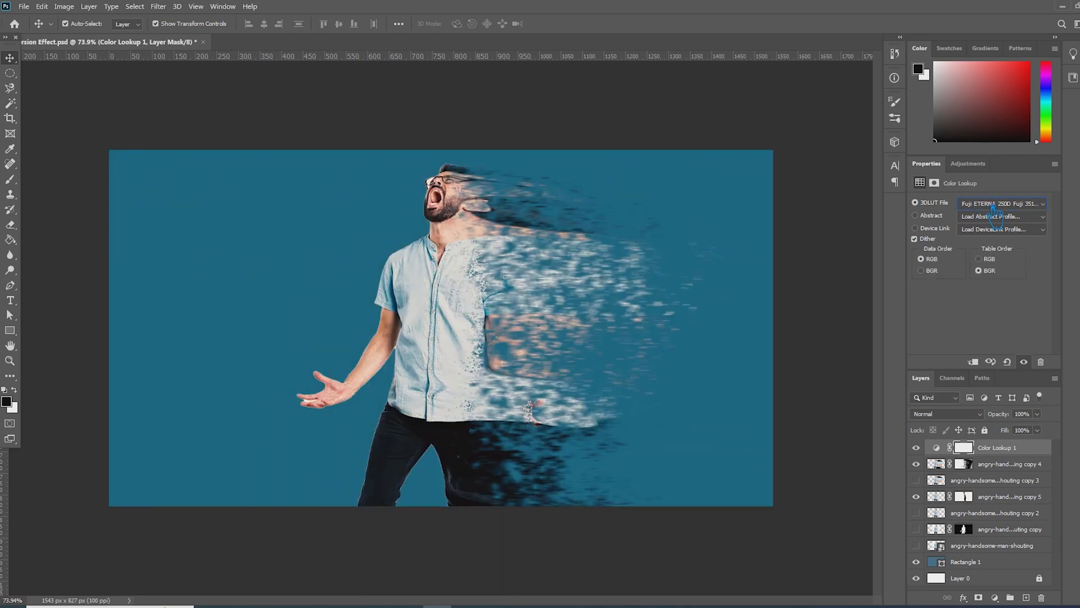
{"action": "scroll", "coordinate": [995, 210], "scroll_direction": "down", "scroll_amount": 4}
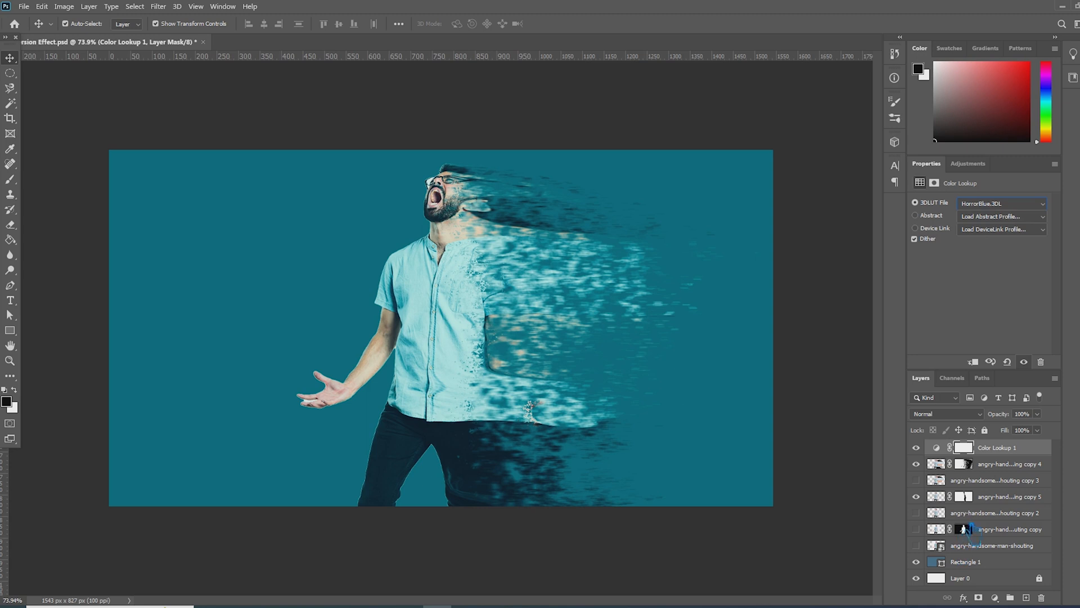
- Select the white gap between the man's fingers with the Magic Wand on copy 5 and delete it from the copy 4 layer
{"action": "left_click", "coordinate": [957, 501]}
{"action": "scroll", "coordinate": [290, 445], "scroll_direction": "up", "scroll_amount": 3}
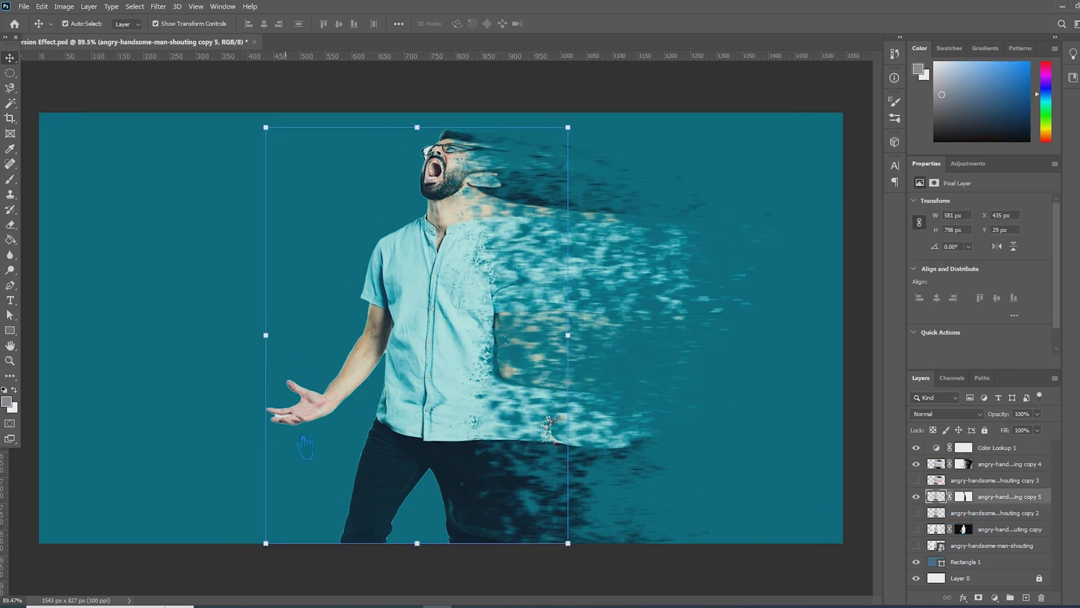
{"action": "scroll", "coordinate": [271, 429], "scroll_direction": "up", "scroll_amount": 8}
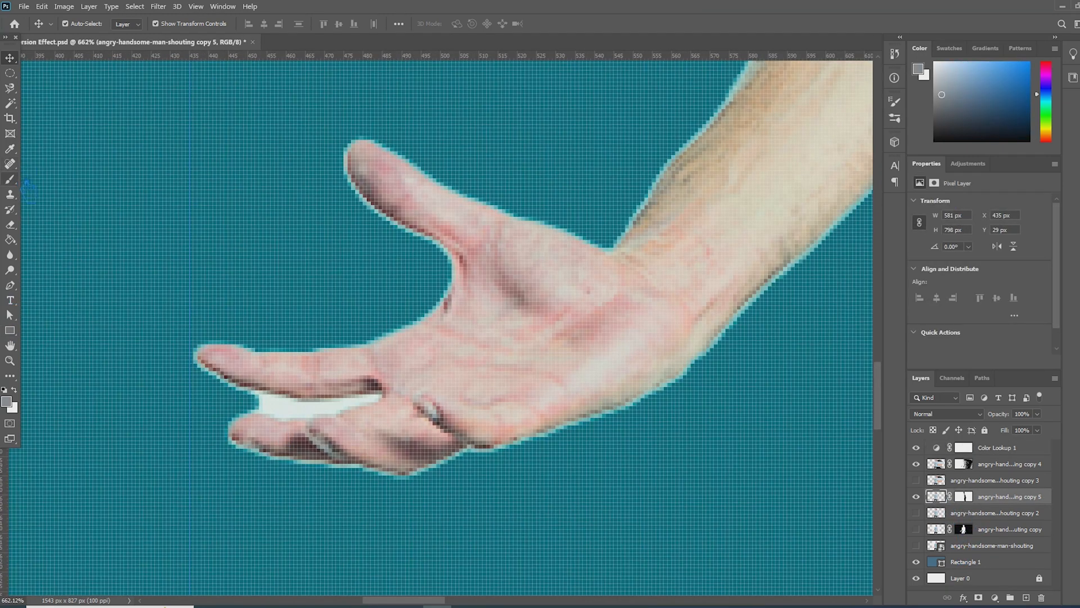
{"action": "left_click", "coordinate": [11, 104]}
{"action": "left_click", "coordinate": [290, 408]}
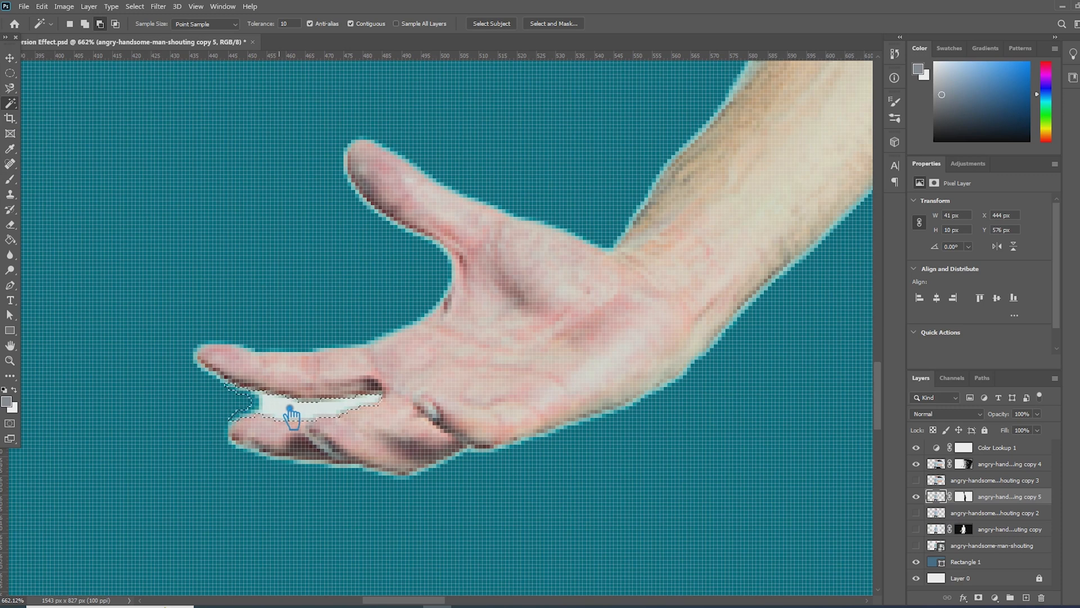
{"action": "left_click", "coordinate": [936, 465]}
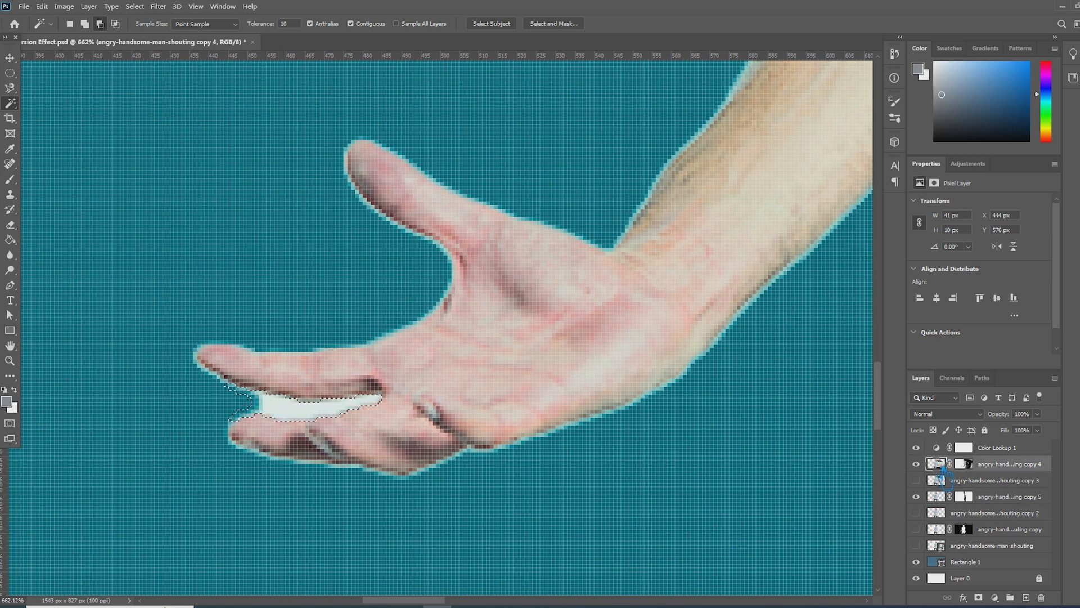
{"action": "key", "text": "Delete"}
{"action": "scroll", "coordinate": [679, 501], "scroll_direction": "down", "scroll_amount": 10}
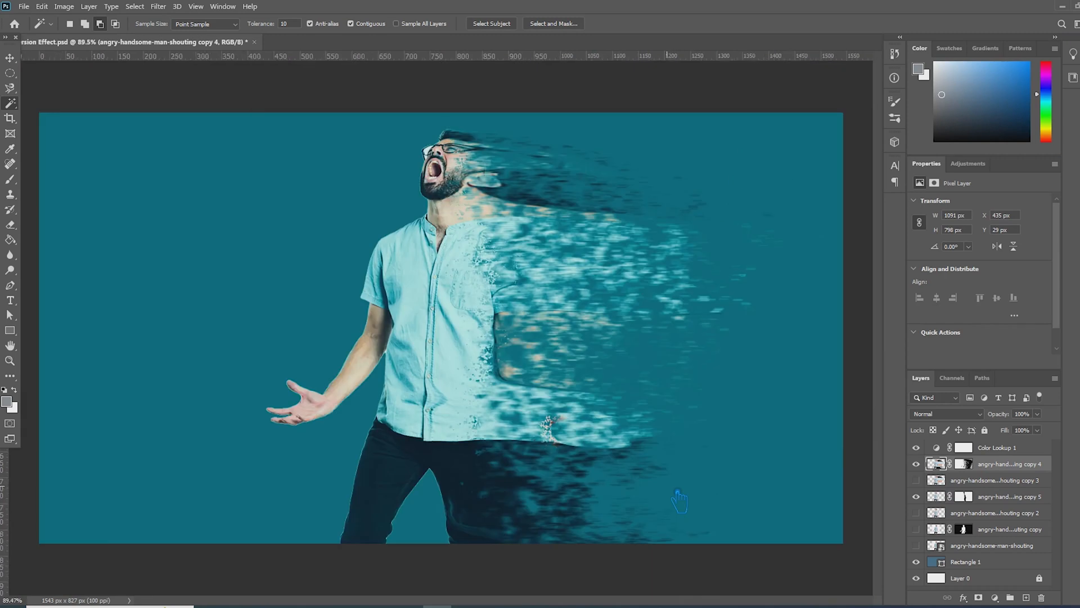
{"action": "scroll", "coordinate": [679, 501], "scroll_direction": "down", "scroll_amount": 2}
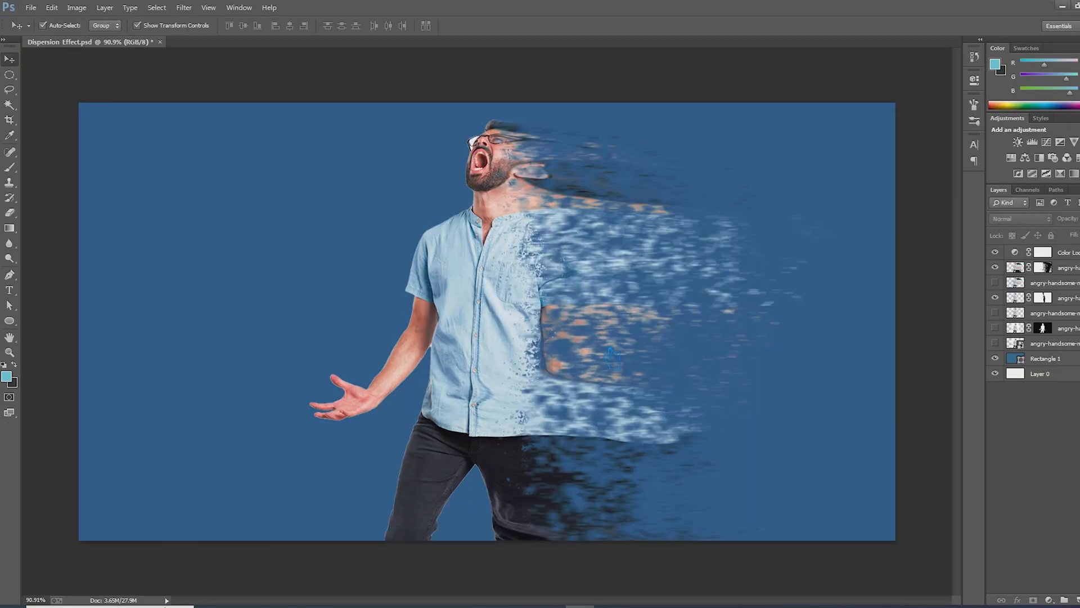
- Activate the Magic Wand and the unstretched copy 5 layer, toggling that layer's visibility to check the area around the arm
{"action": "scroll", "coordinate": [427, 355], "scroll_direction": "up", "scroll_amount": 5}
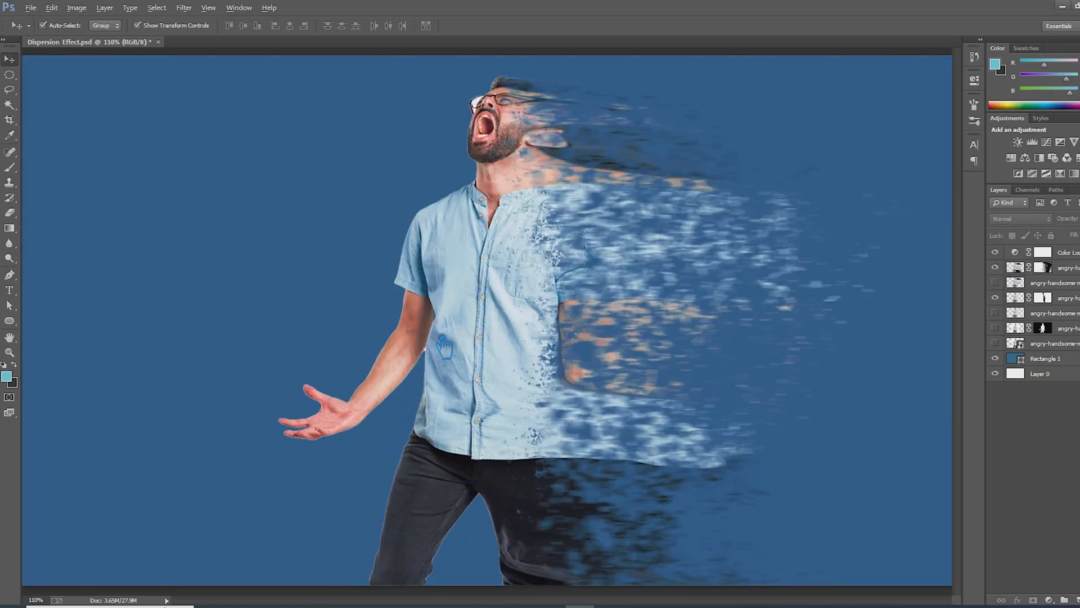
{"action": "scroll", "coordinate": [433, 356], "scroll_direction": "up", "scroll_amount": 5}
{"action": "scroll", "coordinate": [456, 394], "scroll_direction": "down", "scroll_amount": 3}
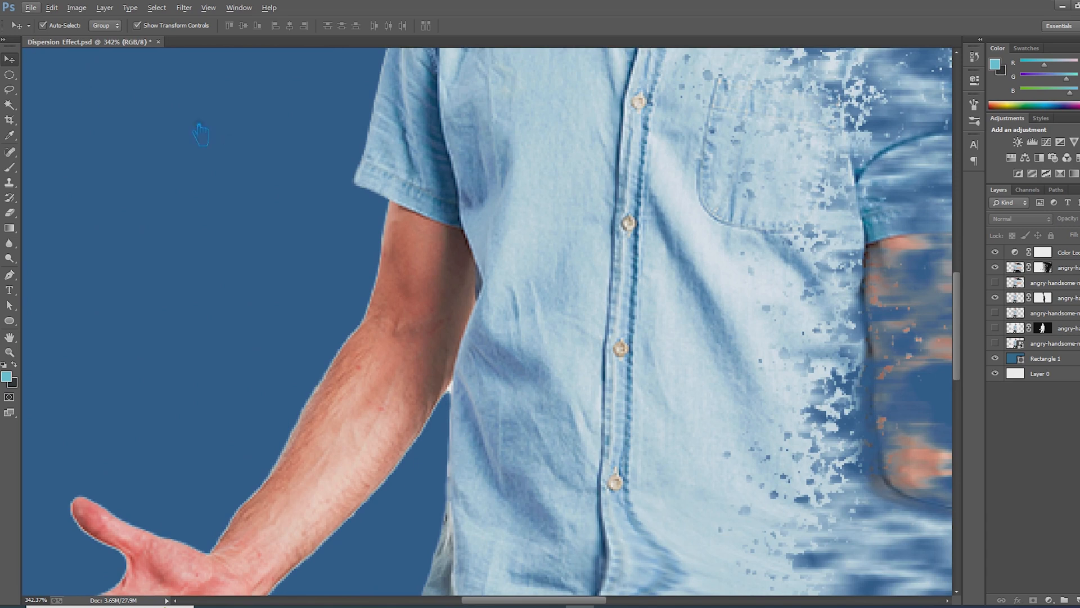
{"action": "left_click", "coordinate": [10, 104]}
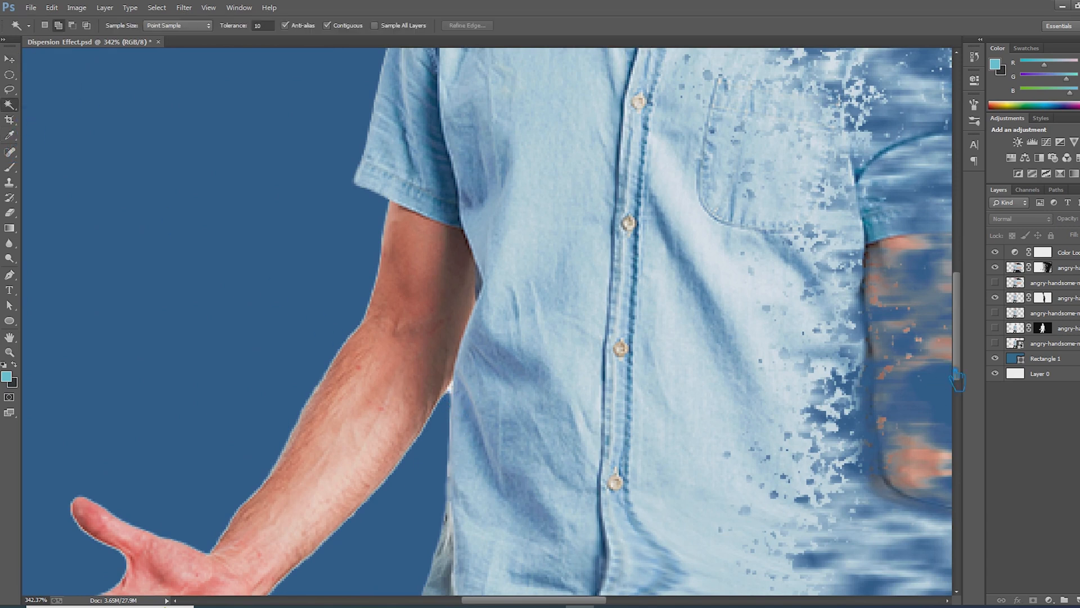
{"action": "left_click", "coordinate": [1016, 298]}
{"action": "left_click", "coordinate": [995, 298]}
{"action": "left_click", "coordinate": [996, 298]}
{"action": "left_click", "coordinate": [996, 298]}
{"action": "left_click", "coordinate": [996, 299]}
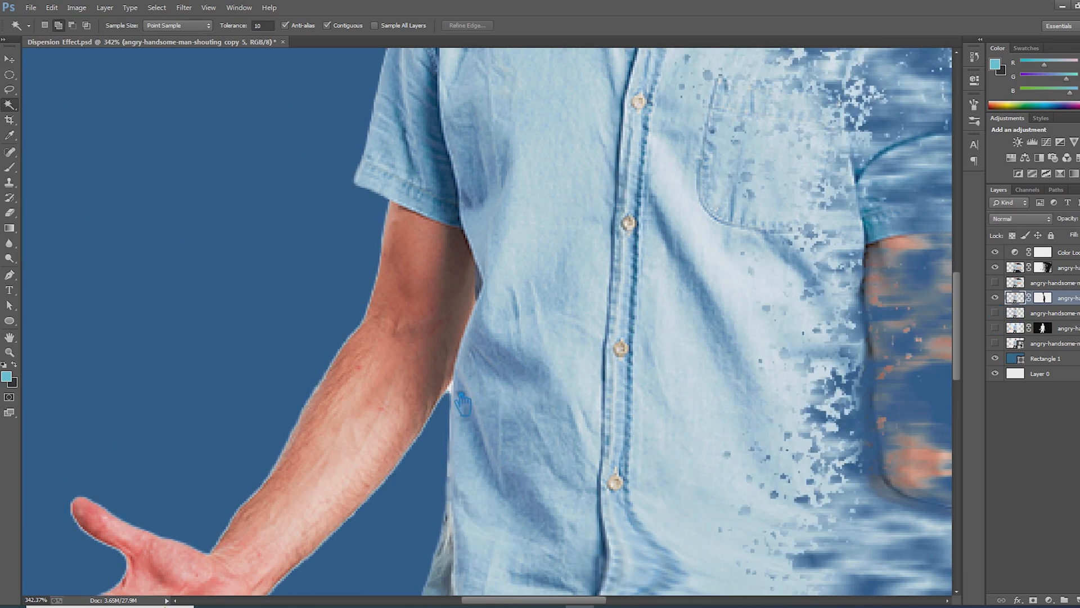
- Set the Magic Wand tolerance to 5 and select the white patch between the man's arm and shirt
{"action": "scroll", "coordinate": [463, 402], "scroll_direction": "up", "scroll_amount": 5}
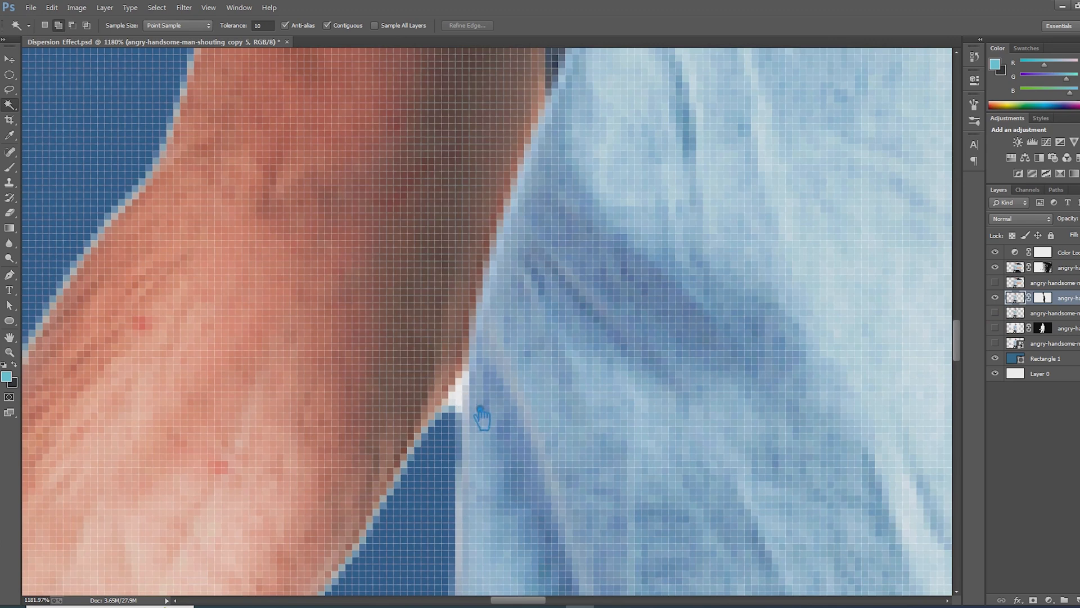
{"action": "left_click", "coordinate": [237, 30]}
{"action": "type", "text": "5"}
{"action": "left_click", "coordinate": [467, 402]}
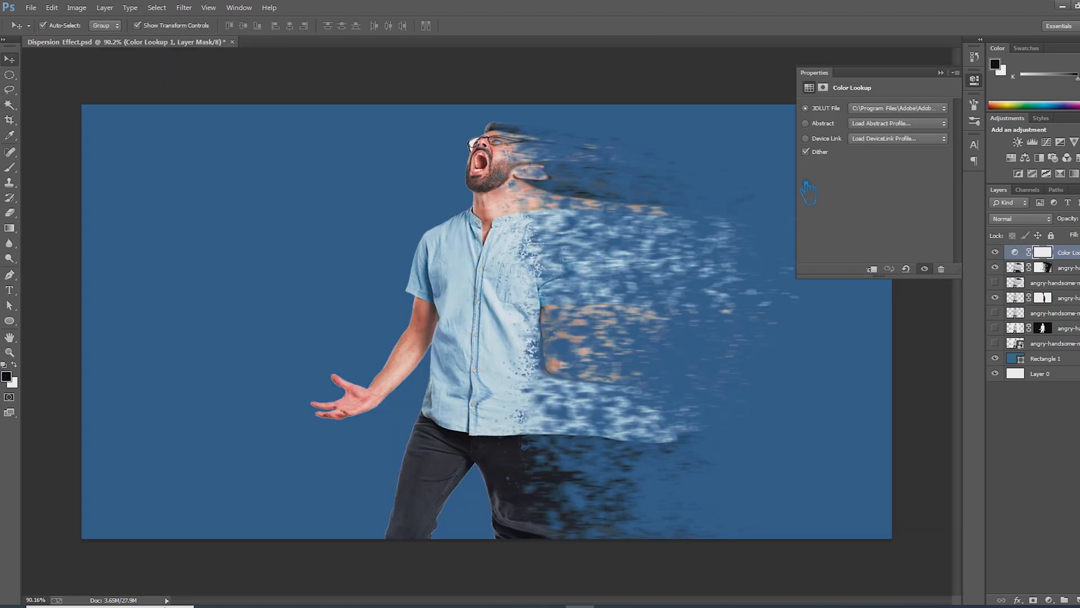
- Cycle through the Color Lookup layer's 3DLUT files as far as Kodak 5218 Kodak 2383 (by Adobe)
{"action": "left_click", "coordinate": [543, 92]}
{"action": "scroll", "coordinate": [486, 133], "scroll_direction": "up", "scroll_amount": 9}
{"action": "key", "text": "Down"}
{"action": "key", "text": "Down"}
{"action": "key", "text": "Down"}
{"action": "key", "text": "Down"}
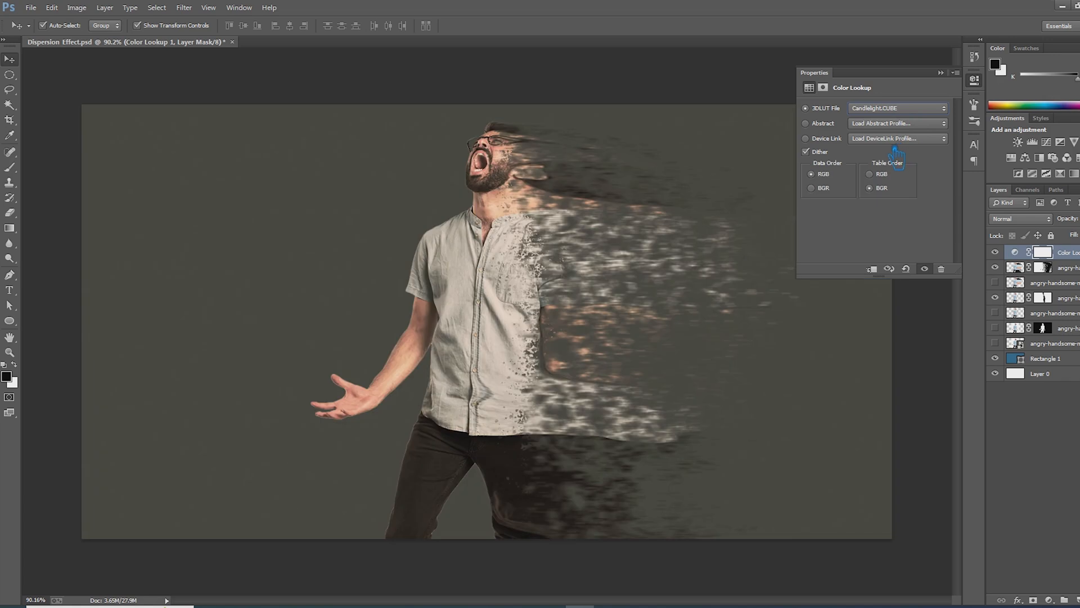
{"action": "key", "text": "Down"}
{"action": "key", "text": "Down"}
{"action": "key", "text": "Down"}
{"action": "key", "text": "Down"}
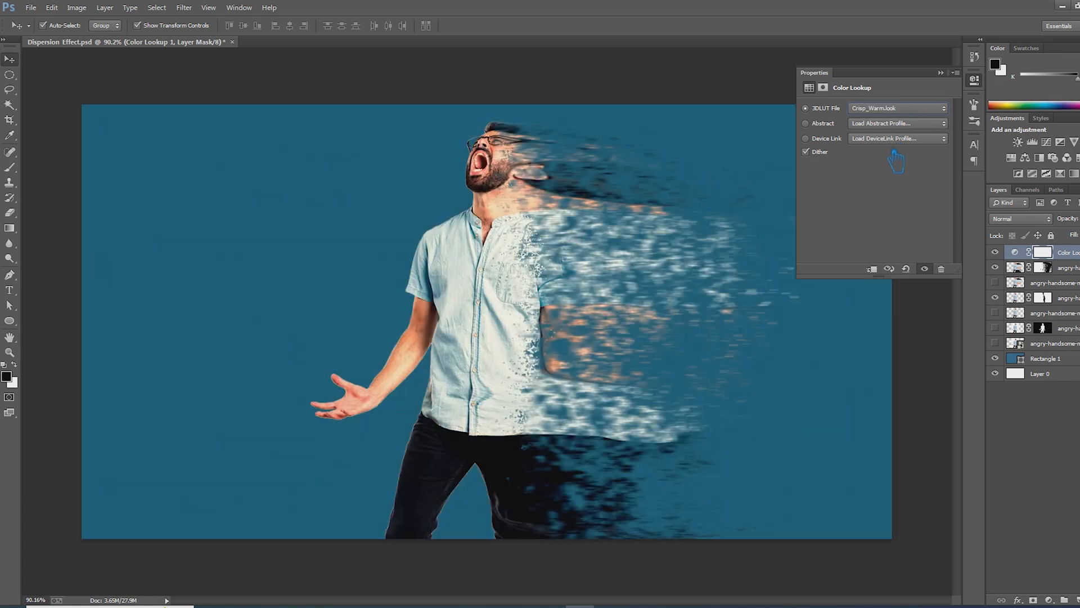
{"action": "key", "text": "Down"}
{"action": "key", "text": "Down"}
{"action": "key", "text": "Down"}
{"action": "key", "text": "Down"}
{"action": "key", "text": "Down"}
{"action": "key", "text": "Down"}
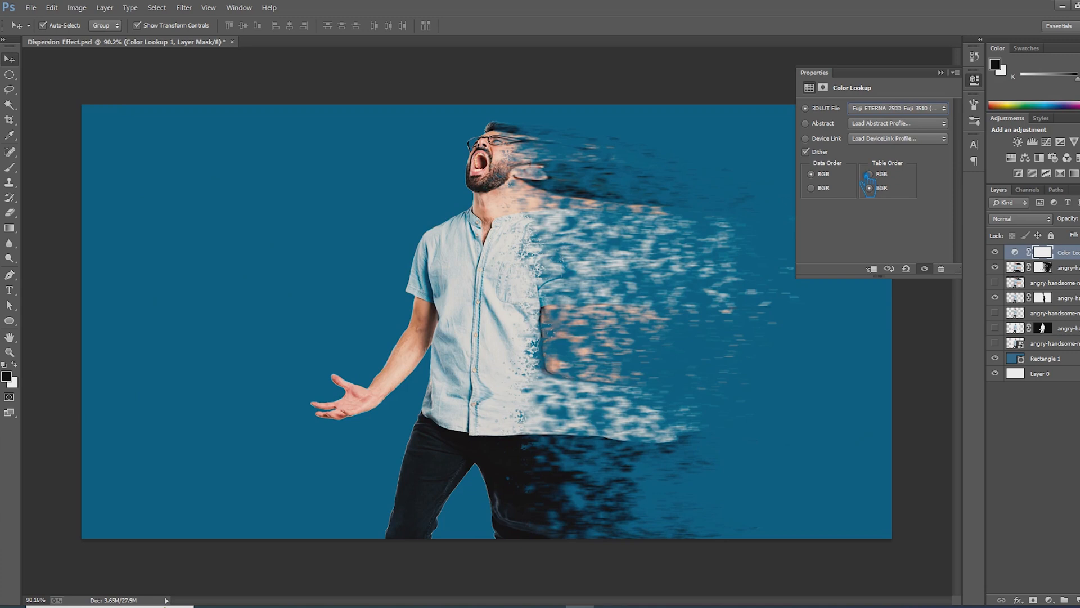
{"action": "key", "text": "Down"}
{"action": "key", "text": "Down"}
{"action": "key", "text": "Down"}
{"action": "key", "text": "Down"}
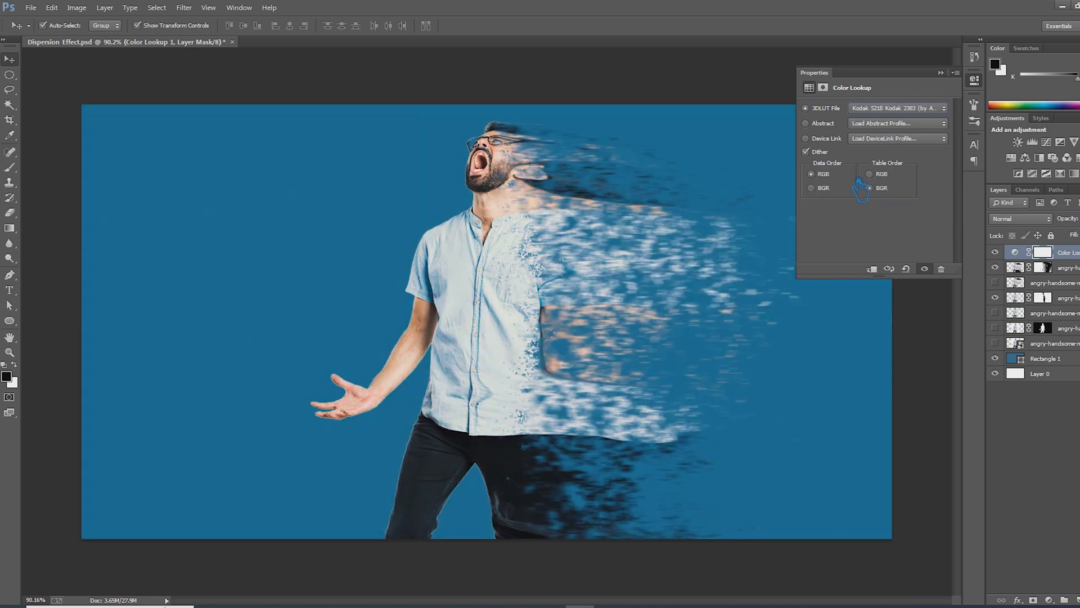